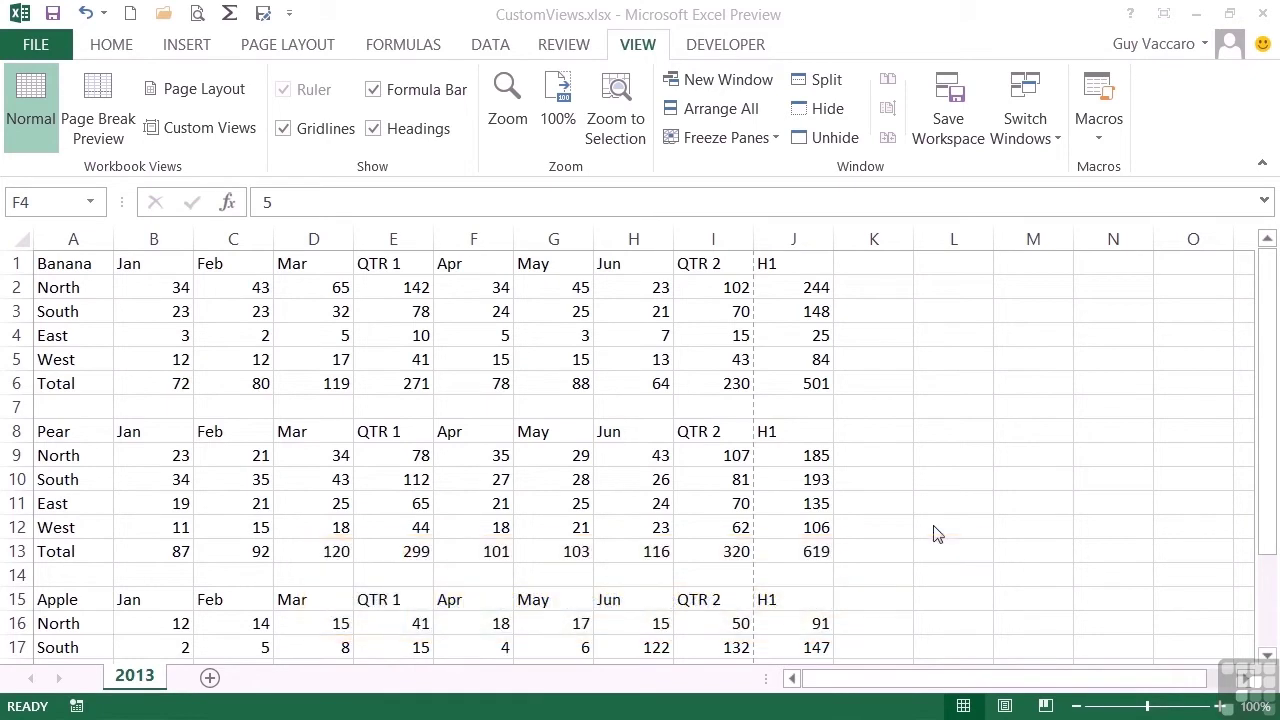
pyautogui.click(197, 130)
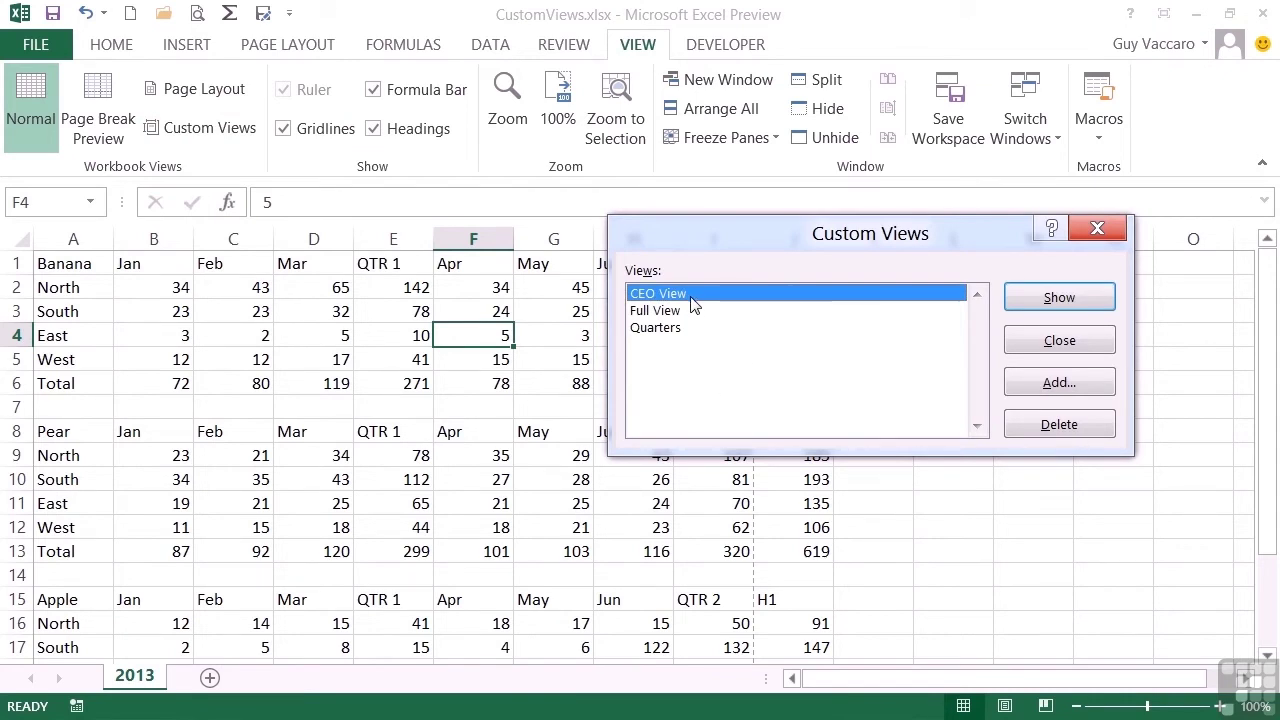
pyautogui.click(1053, 428)
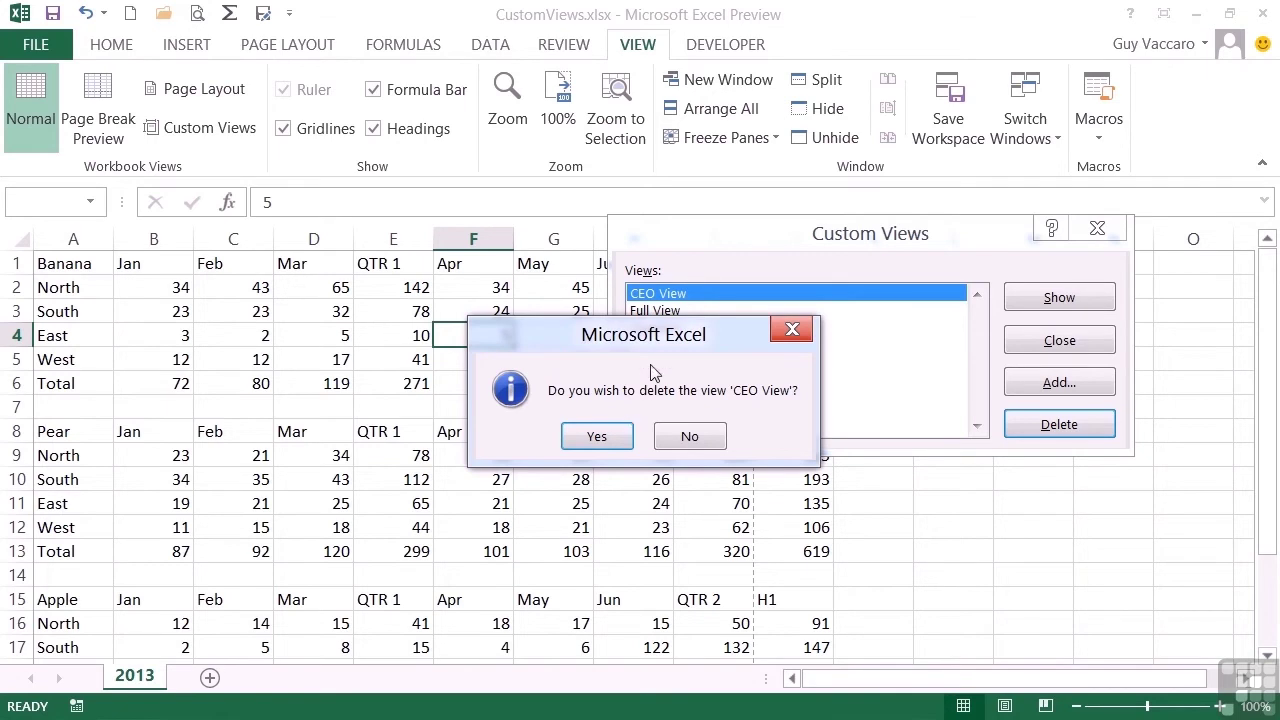
pyautogui.click(697, 445)
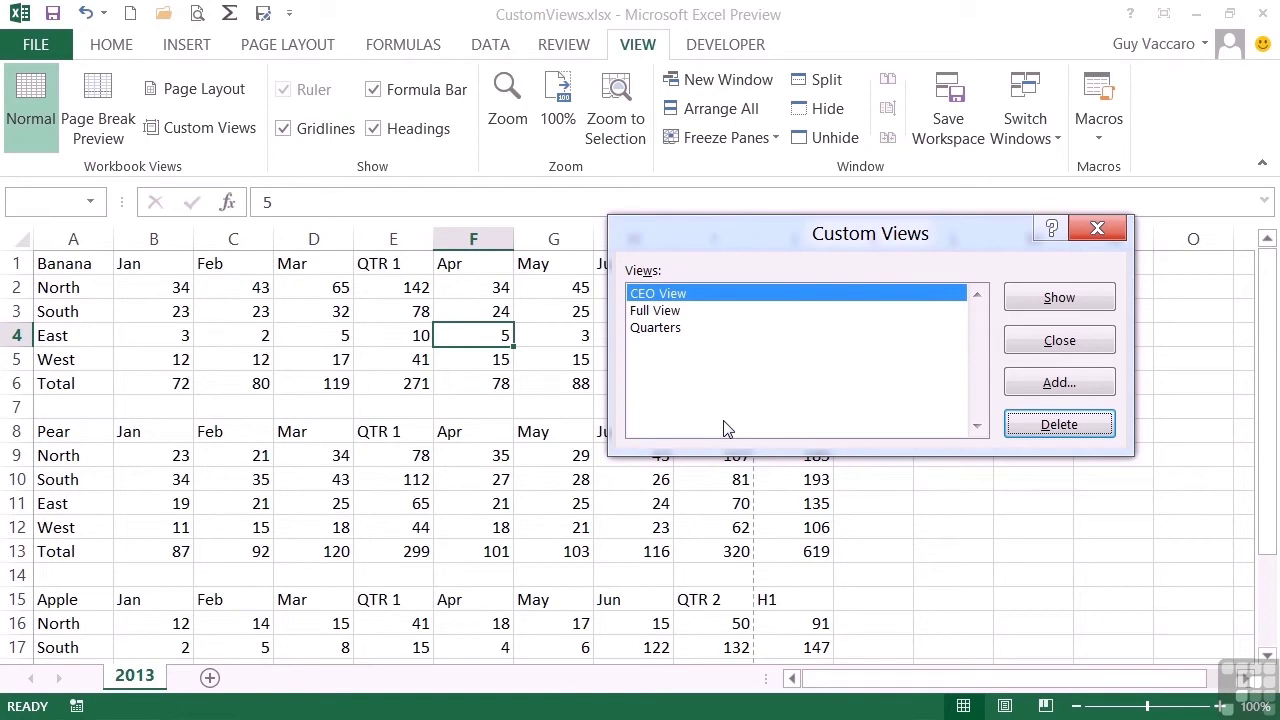
# Apply the CEO View, then reopen Custom Views and close it without applying Full View.
pyautogui.doubleClick(694, 294)
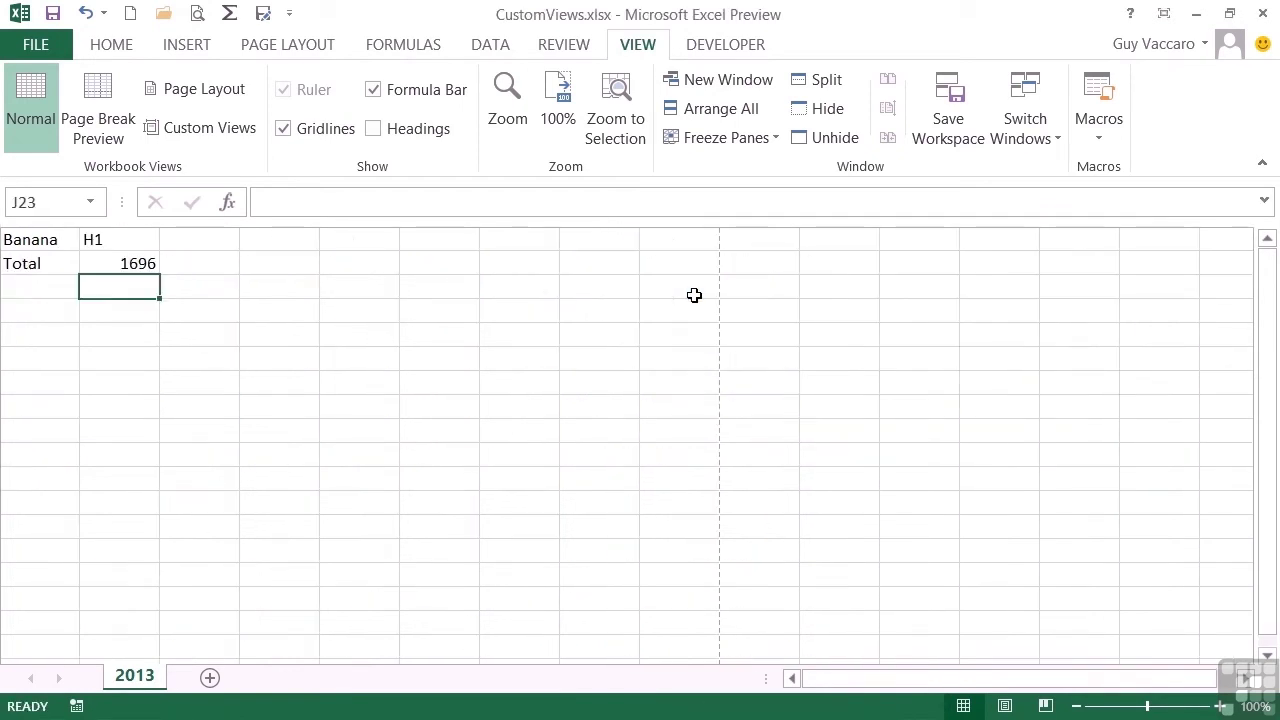
pyautogui.click(222, 127)
pyautogui.click(704, 310)
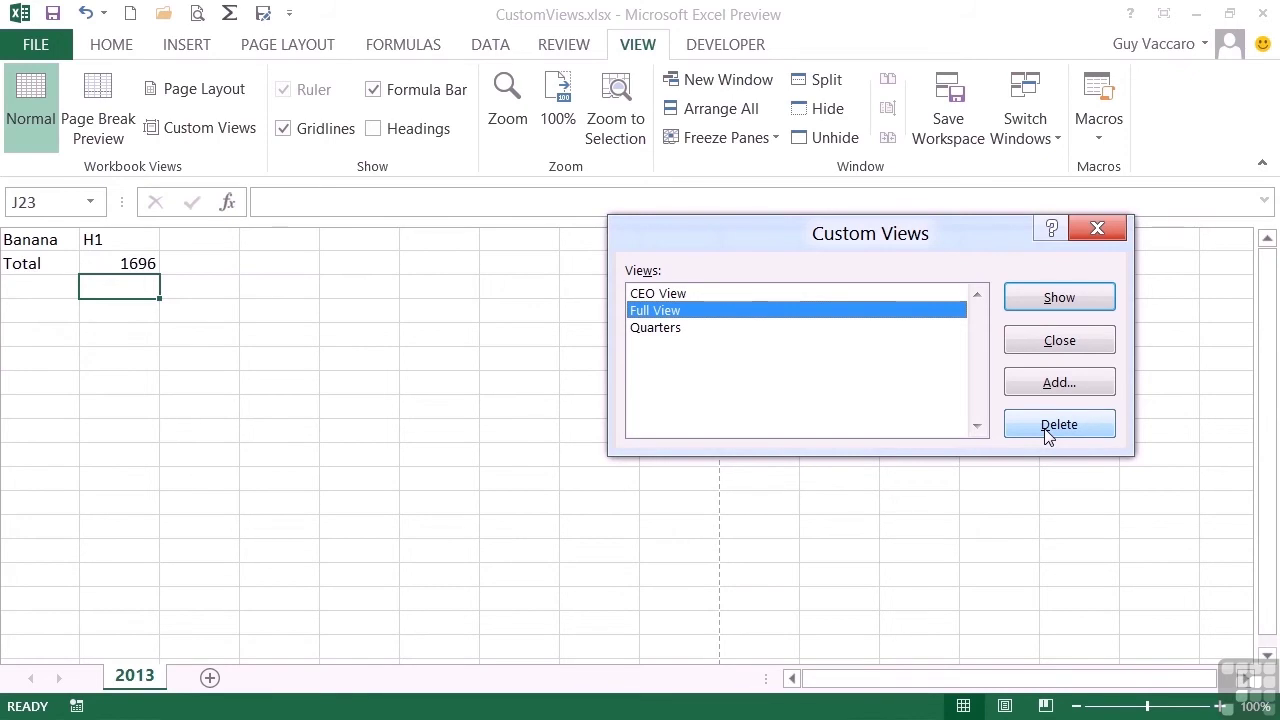
pyautogui.click(1086, 343)
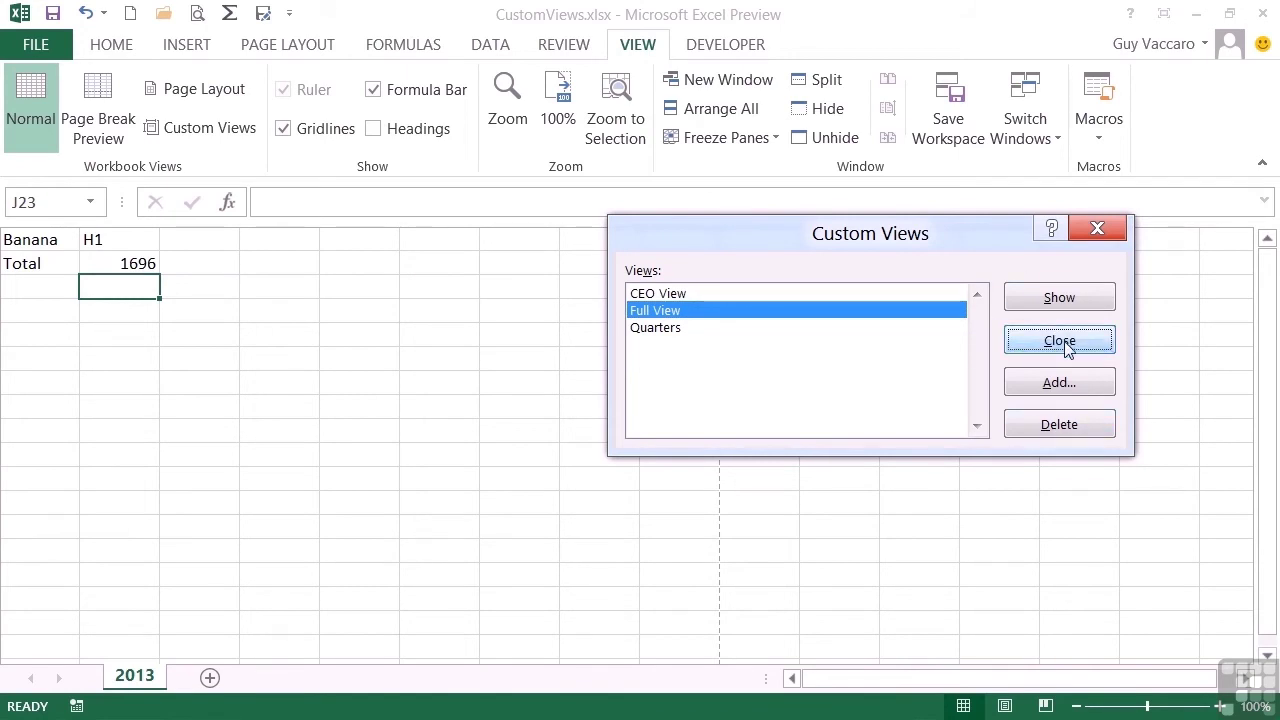
pyautogui.click(1064, 342)
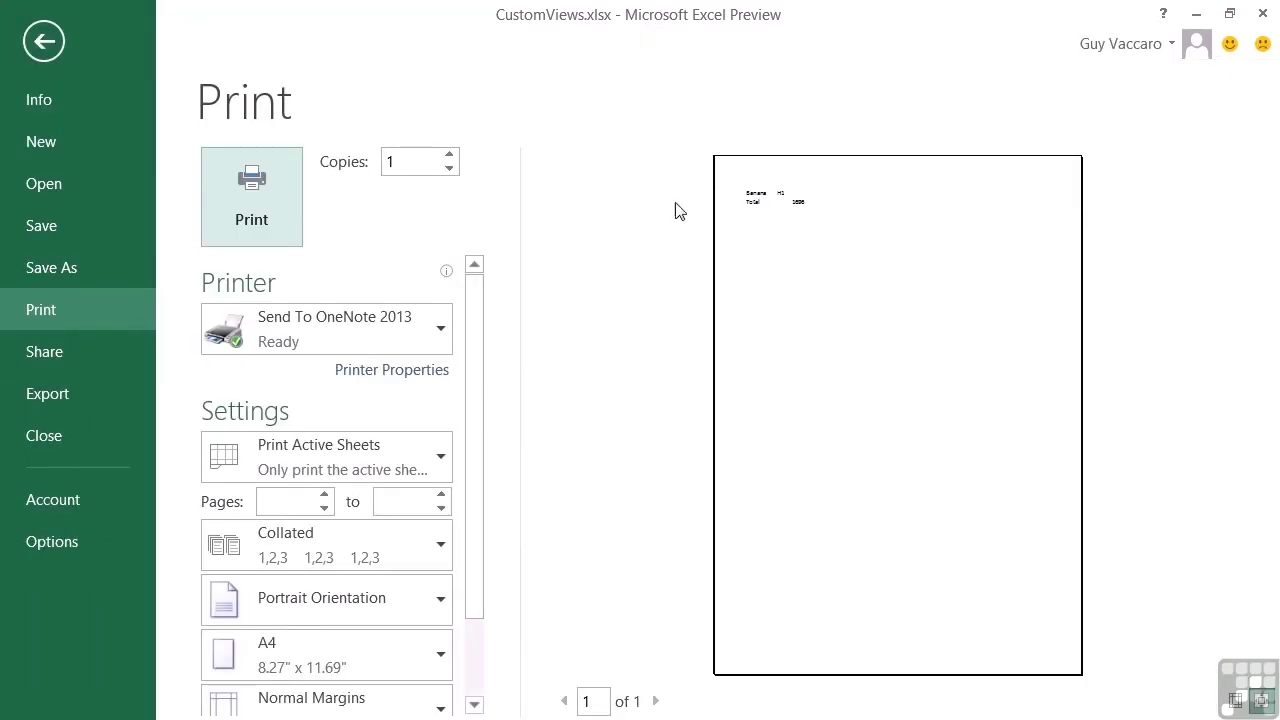
# Raise the Page Layout print scale from 100% to 200% and preview the enlarged Banana H1 printout.
pyautogui.click(43, 41)
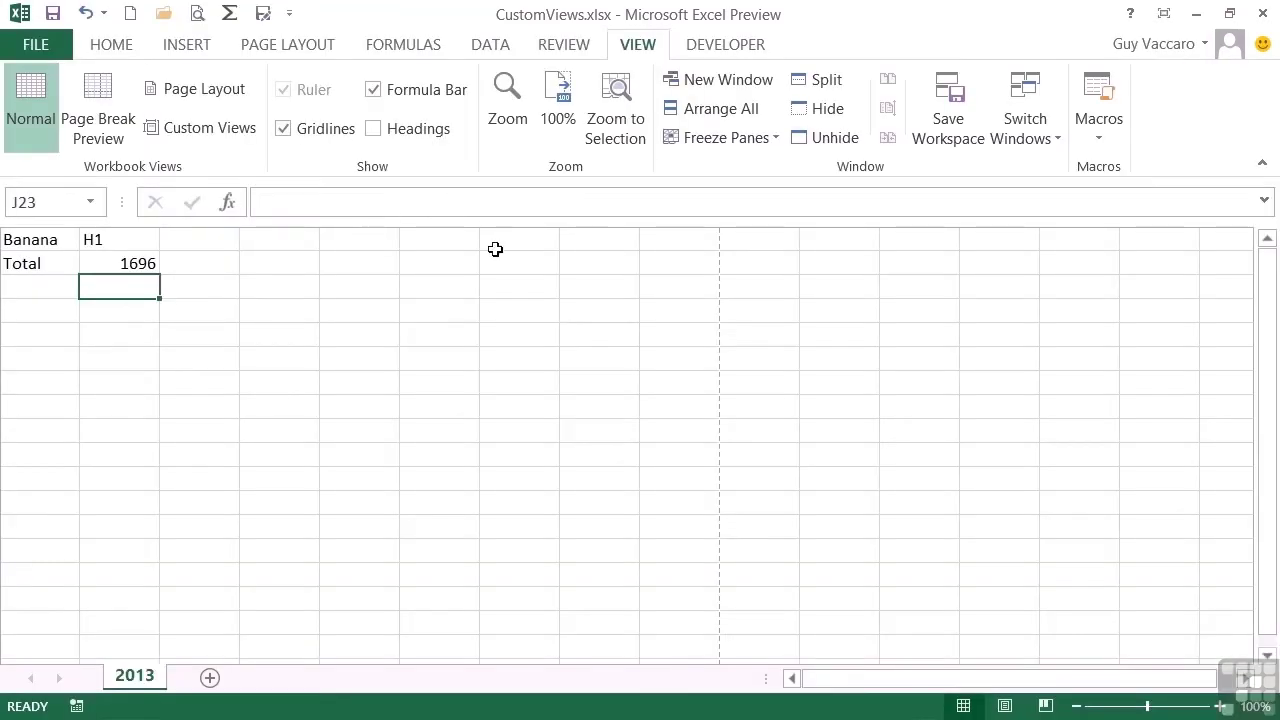
pyautogui.click(296, 46)
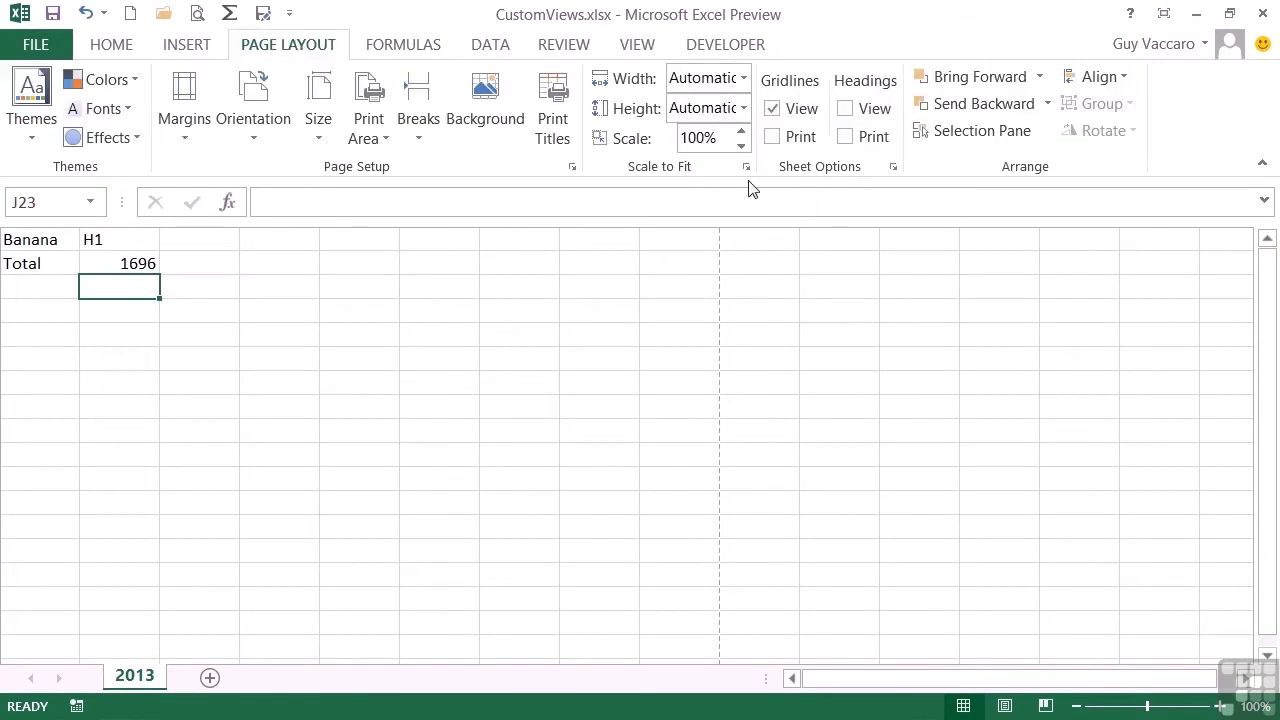
pyautogui.click(741, 131)
pyautogui.click(741, 131)
pyautogui.click(741, 131)
pyautogui.click(741, 131)
pyautogui.click(741, 131)
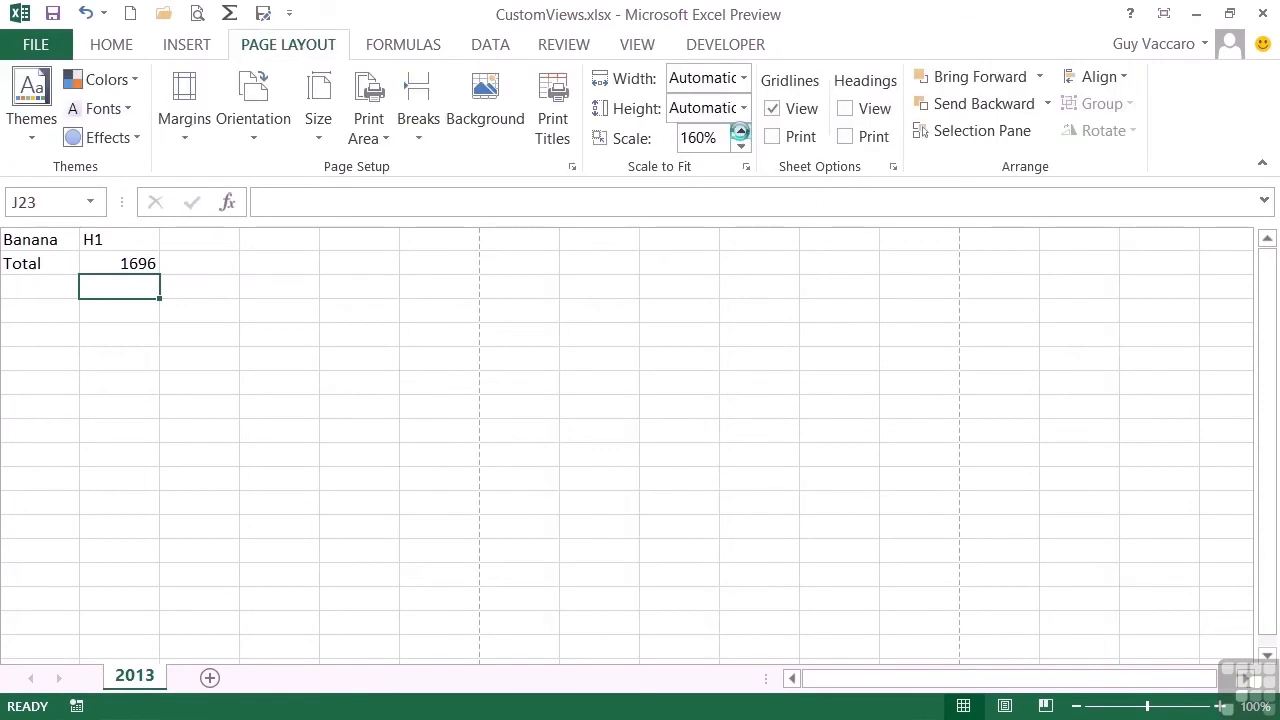
pyautogui.click(741, 131)
pyautogui.click(741, 131)
pyautogui.click(741, 131)
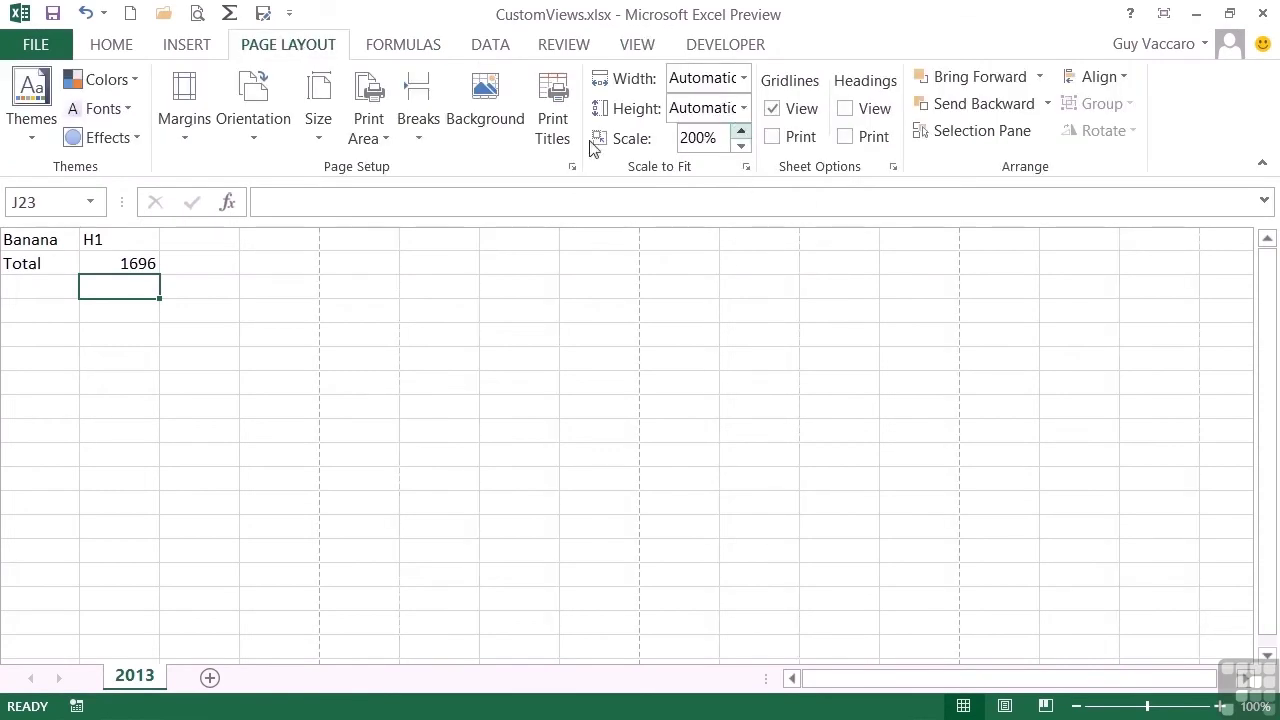
pyautogui.click(197, 13)
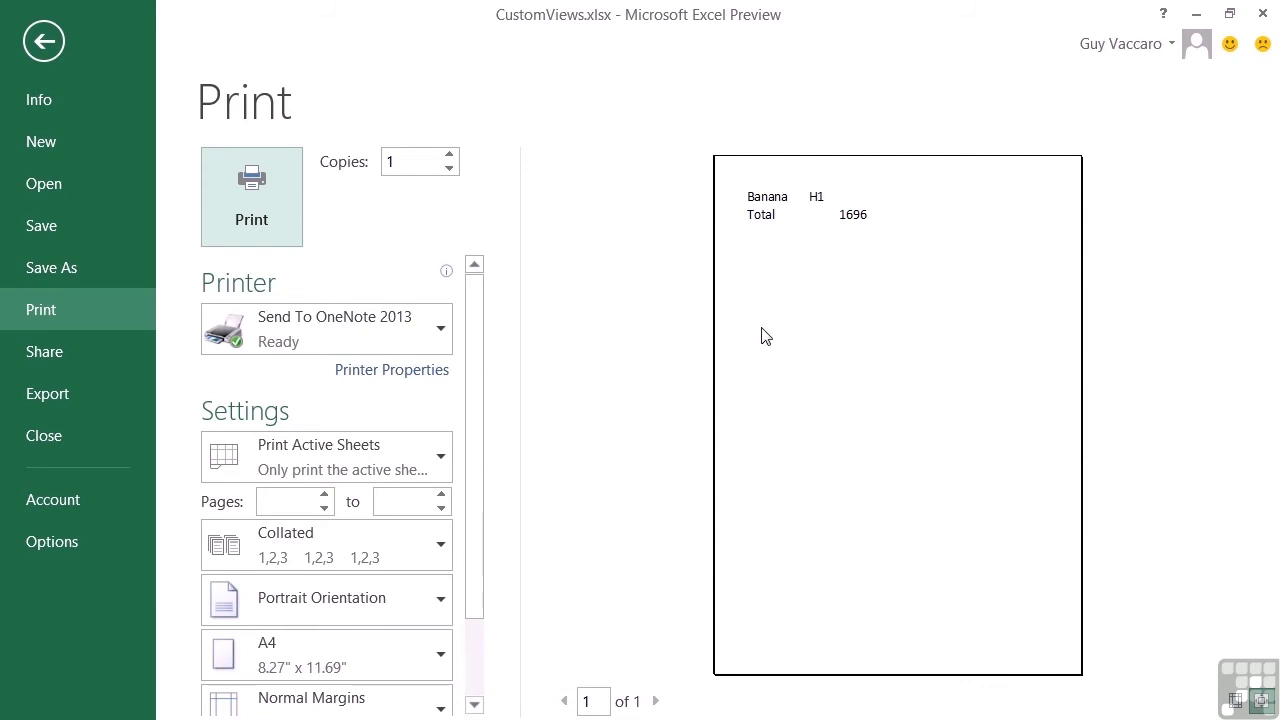
pyautogui.click(44, 41)
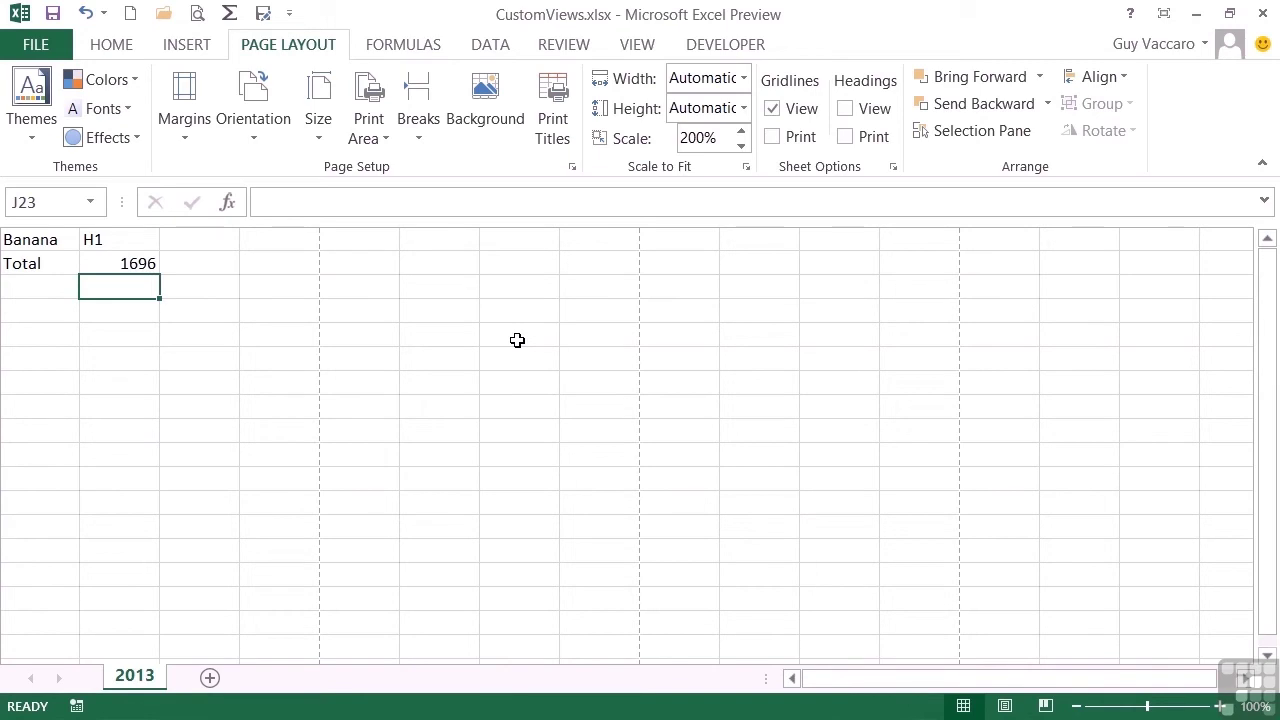
# Add a custom view named 'CEO View' from the View ribbon's Custom Views list.
pyautogui.click(648, 50)
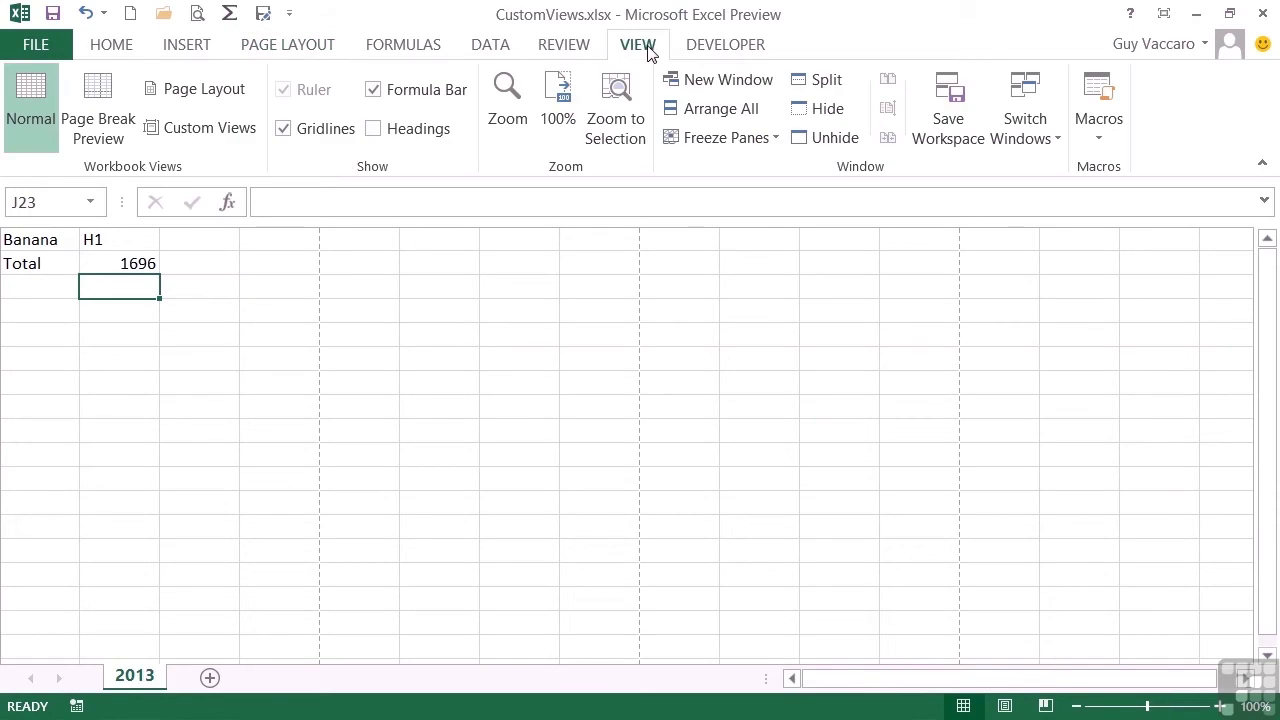
pyautogui.click(218, 132)
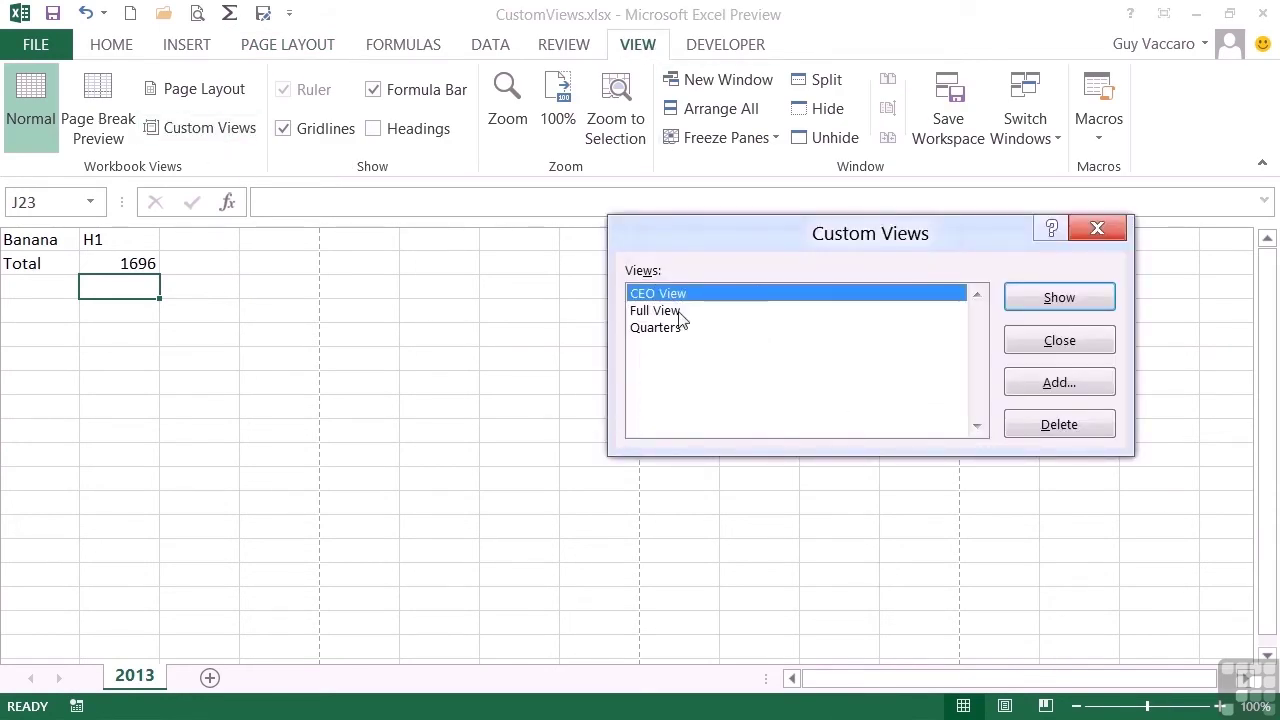
pyautogui.click(1064, 386)
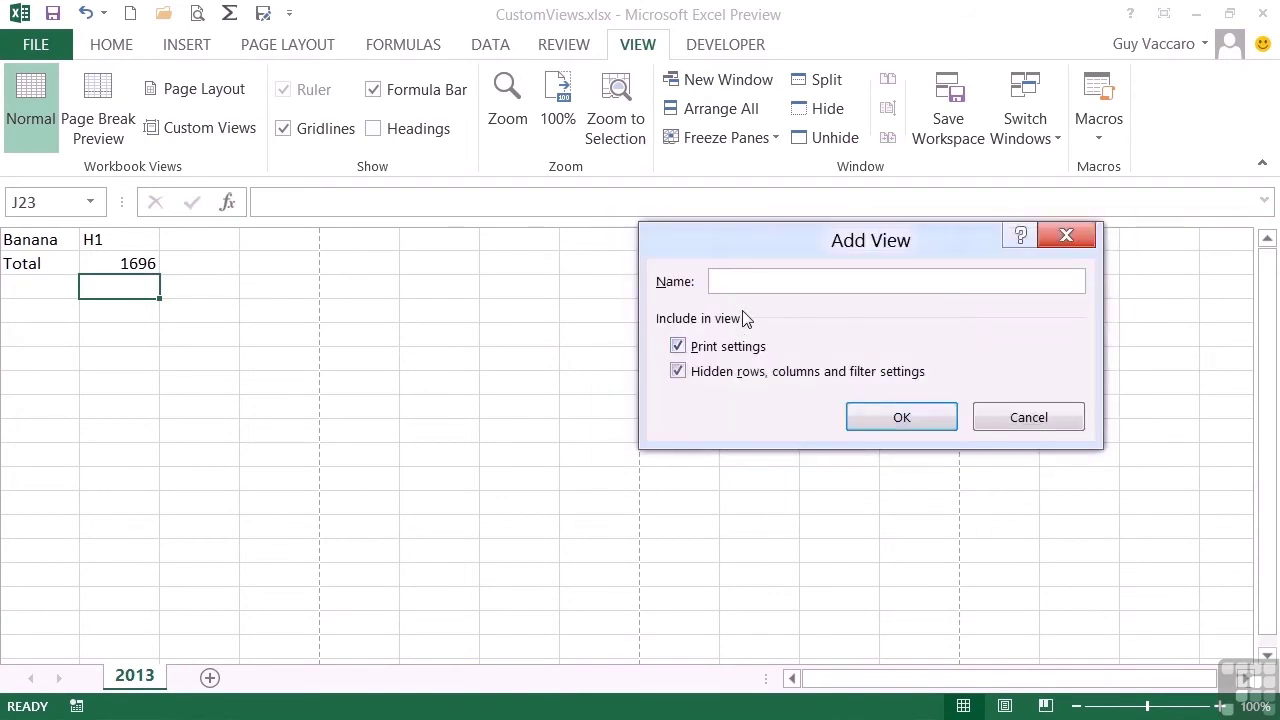
pyautogui.write('CEO View')
pyautogui.click(917, 428)
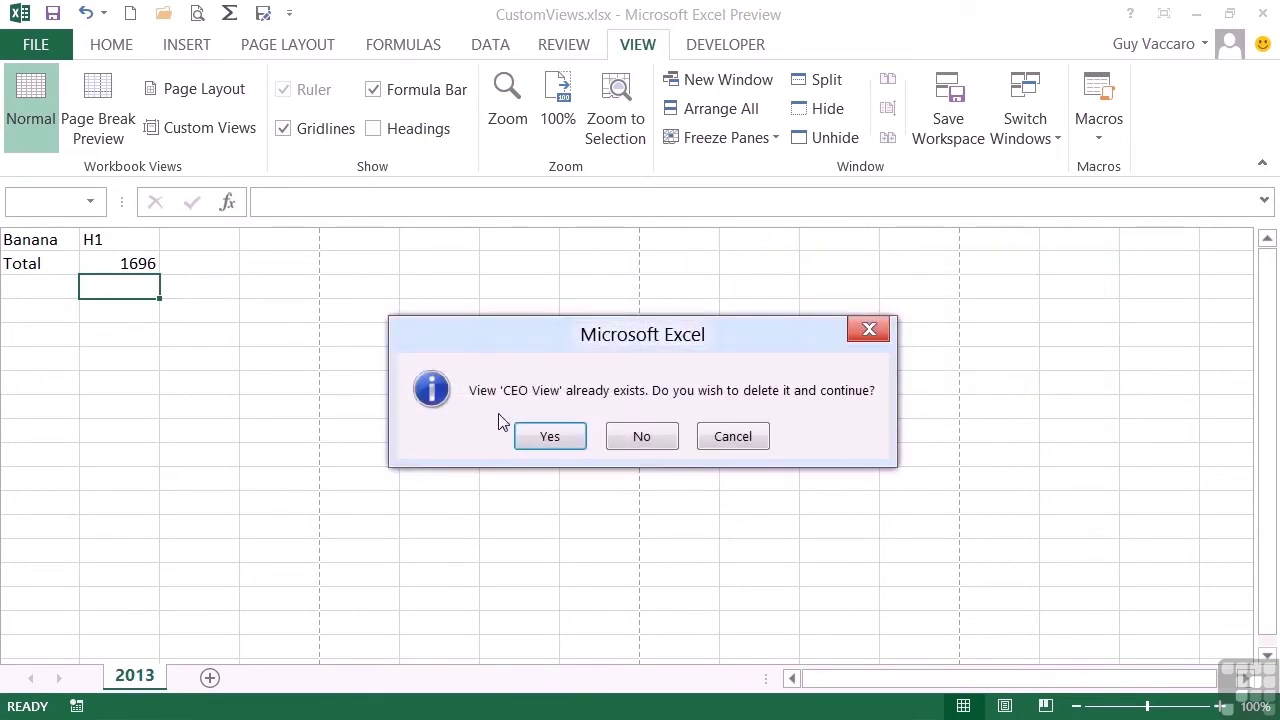
# Confirm replacing the existing CEO View.
pyautogui.click(549, 436)
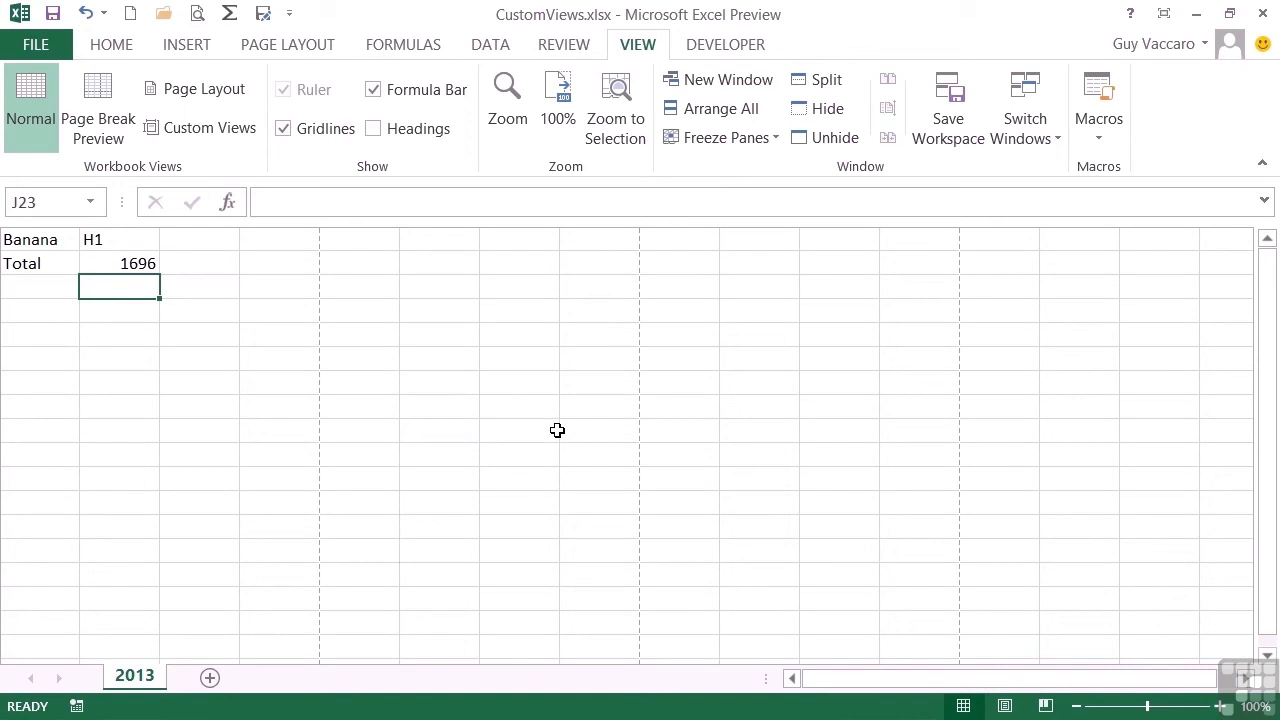
# Apply the saved views from Custom Views, checking each one's print preview before returning to the sheet.
pyautogui.click(197, 137)
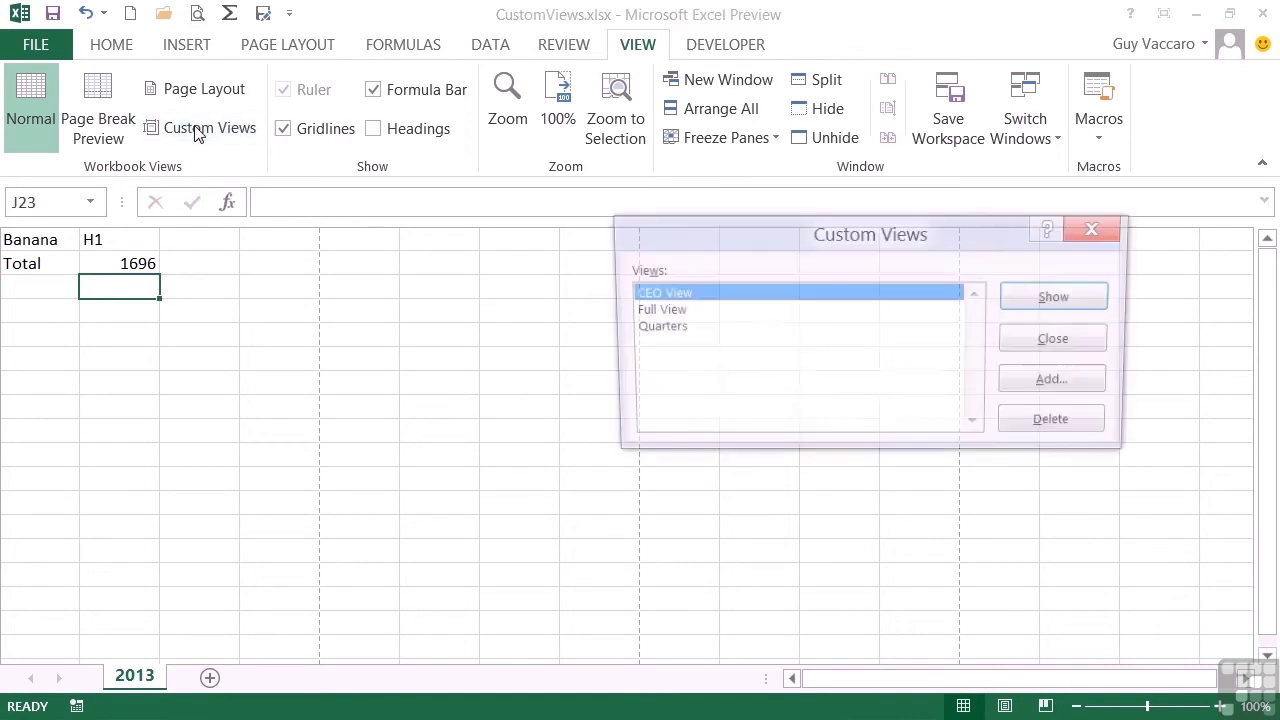
pyautogui.doubleClick(675, 314)
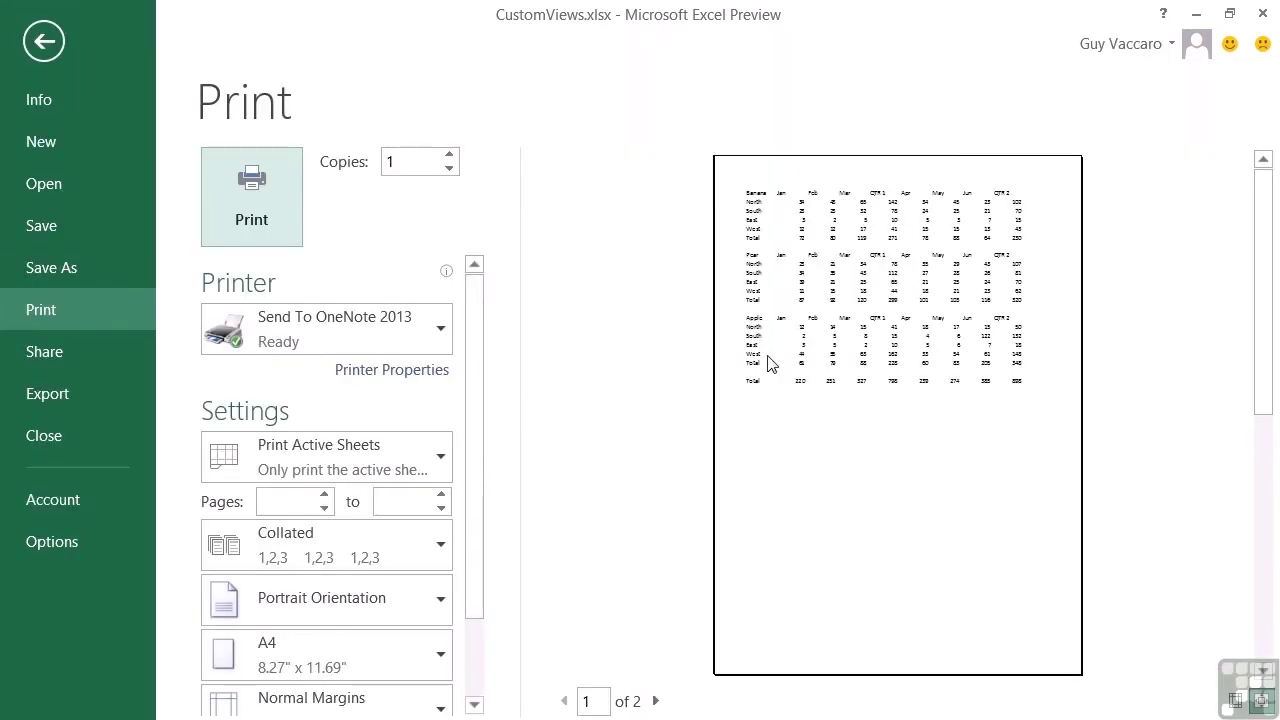
pyautogui.click(43, 42)
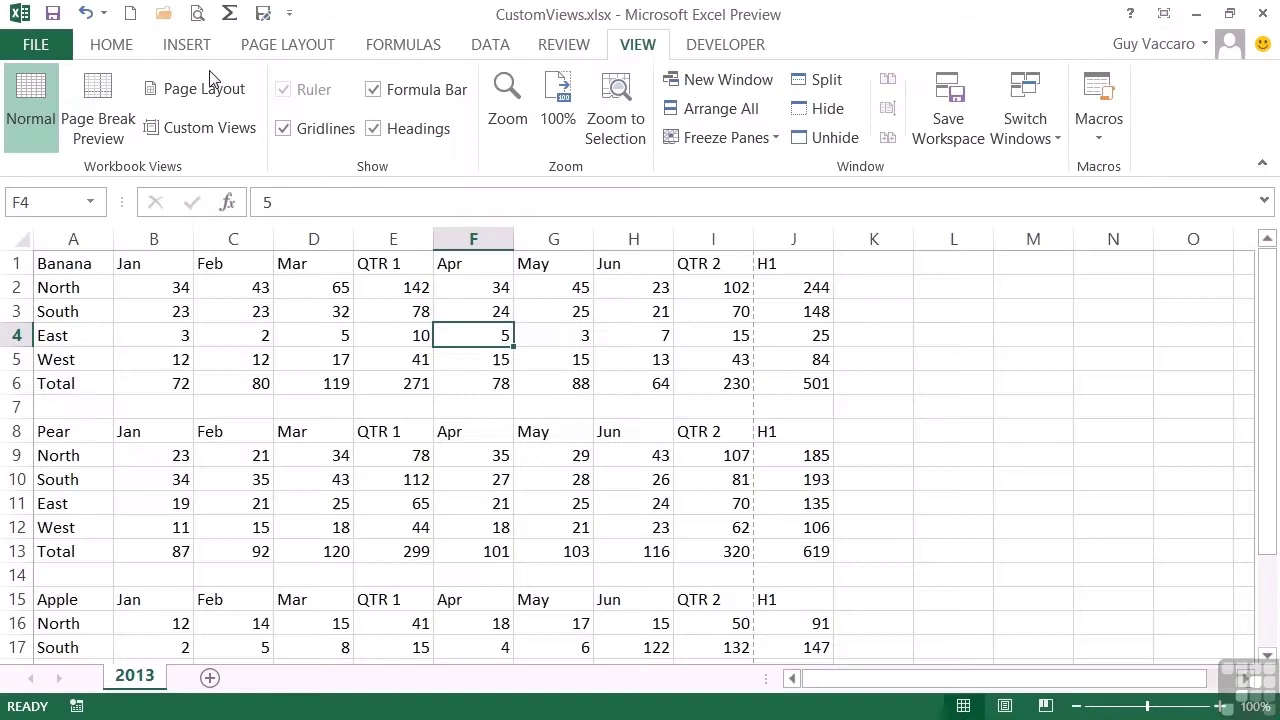
pyautogui.click(224, 127)
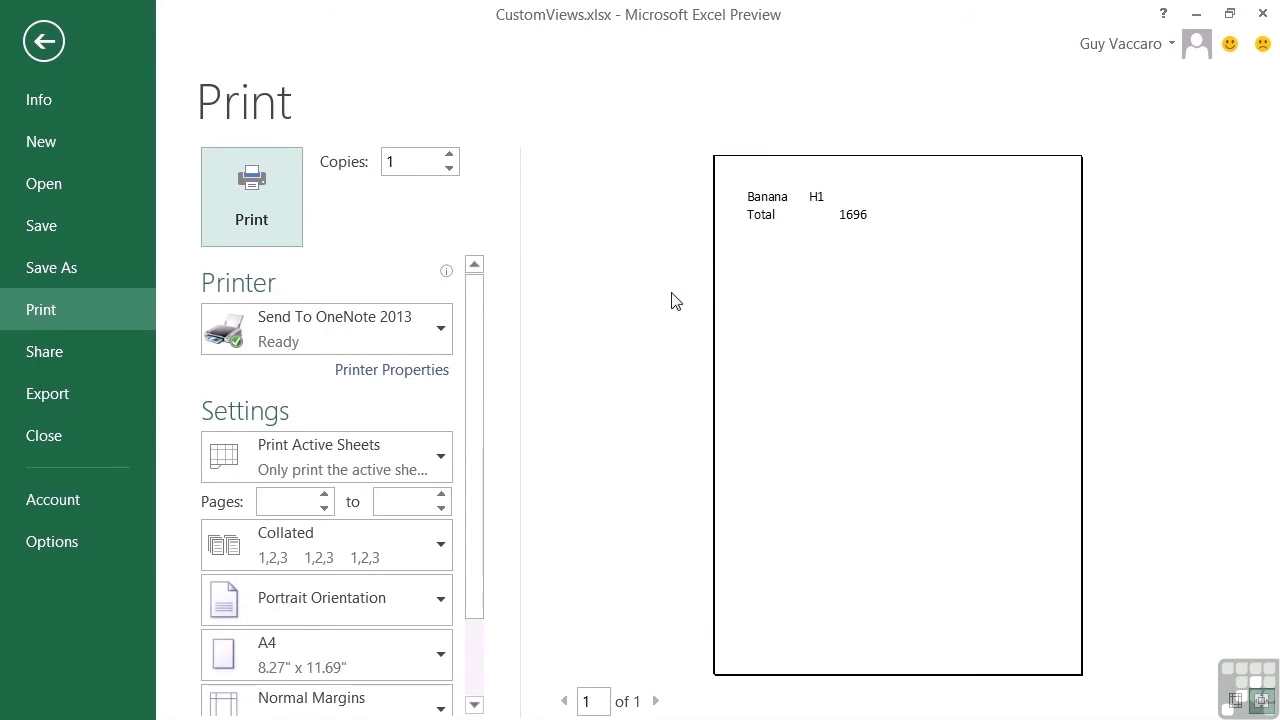
pyautogui.click(53, 49)
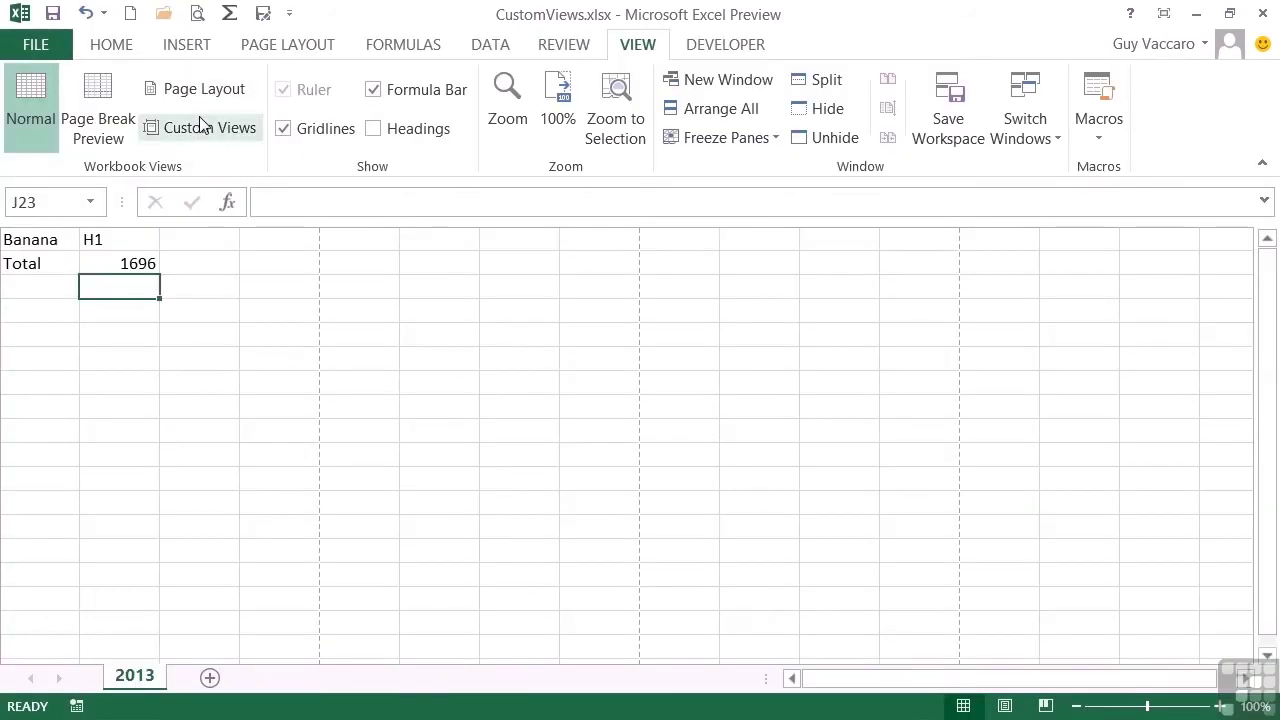
pyautogui.click(200, 122)
# Apply Full View and switch its printout to Landscape Orientation so everything fits one page.
pyautogui.click(698, 312)
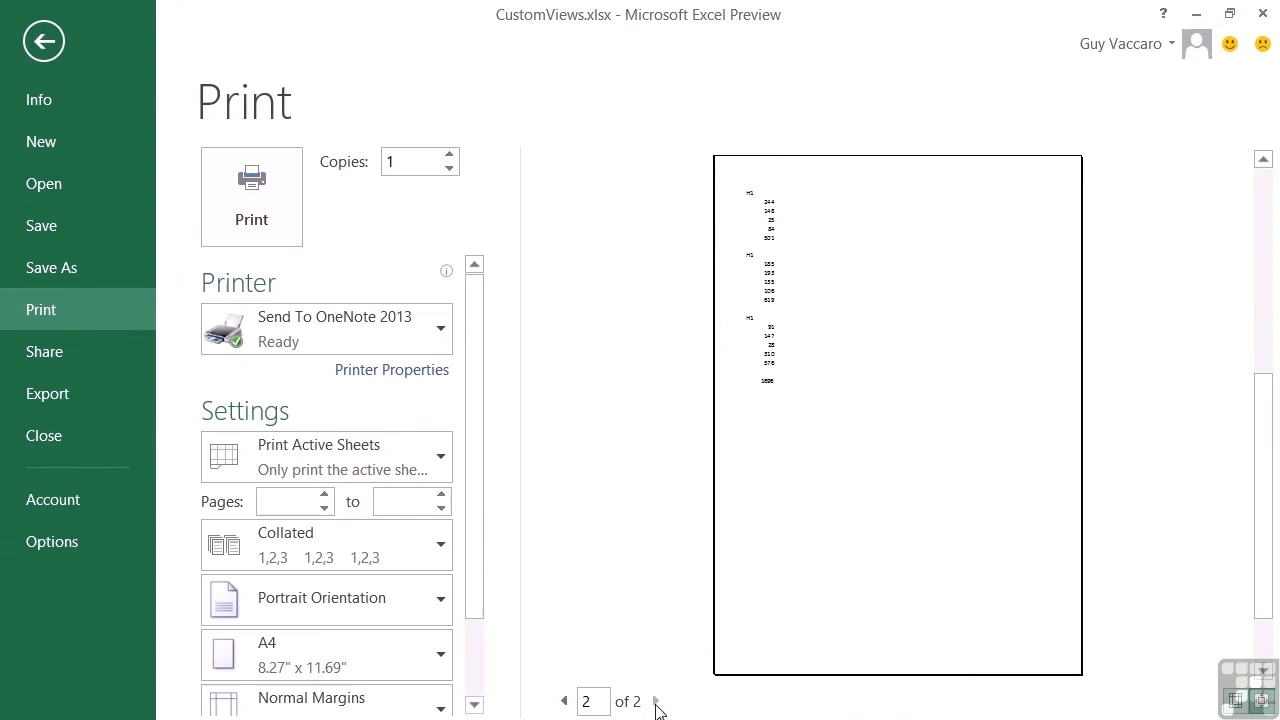
pyautogui.click(564, 701)
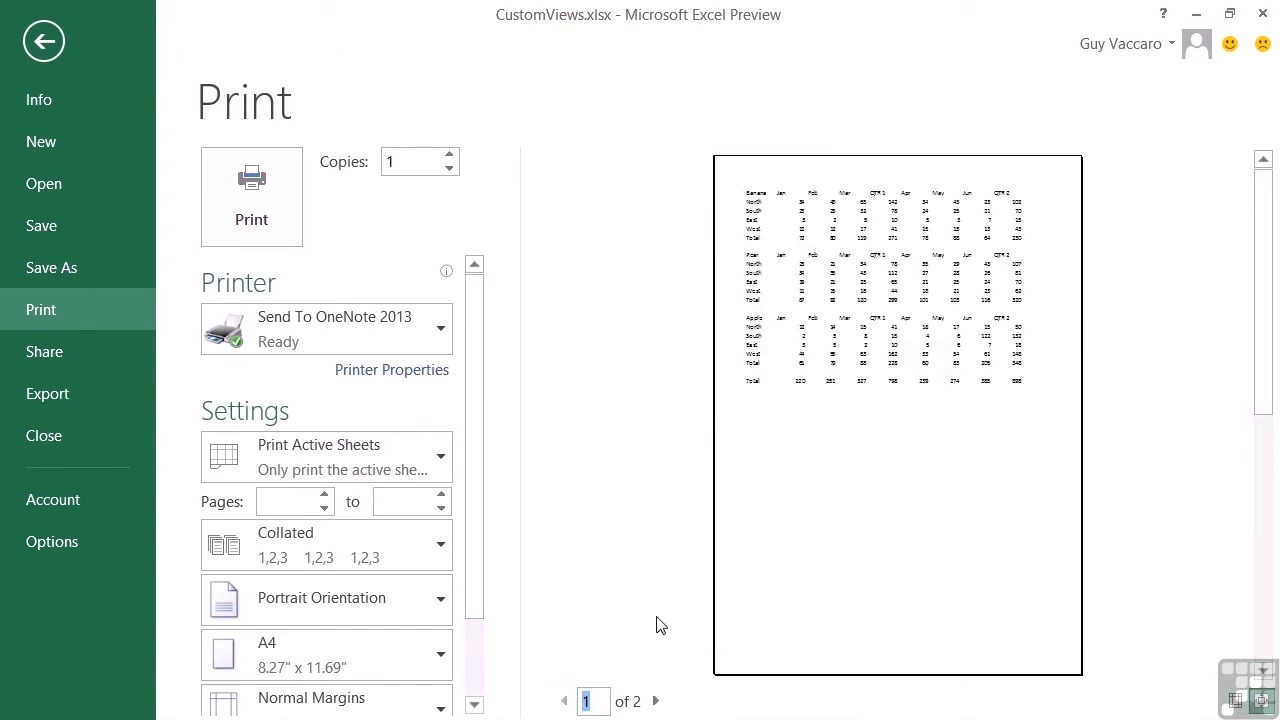
pyautogui.click(441, 614)
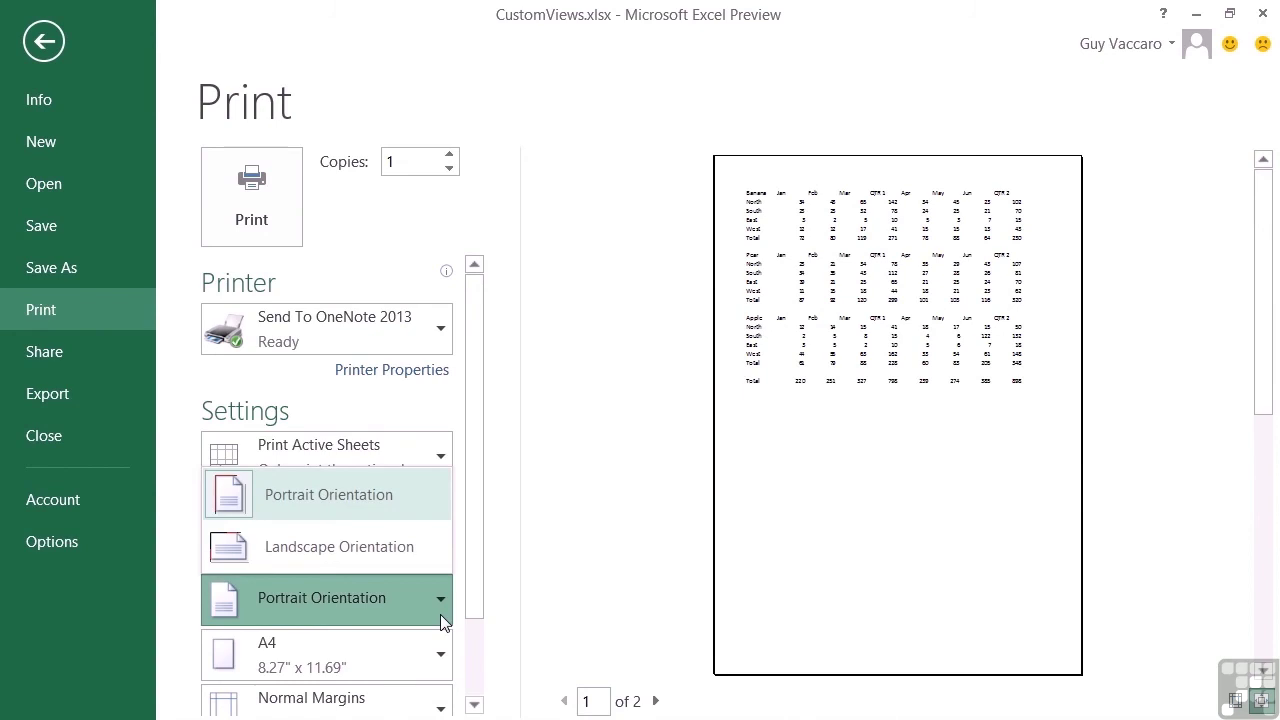
pyautogui.click(354, 550)
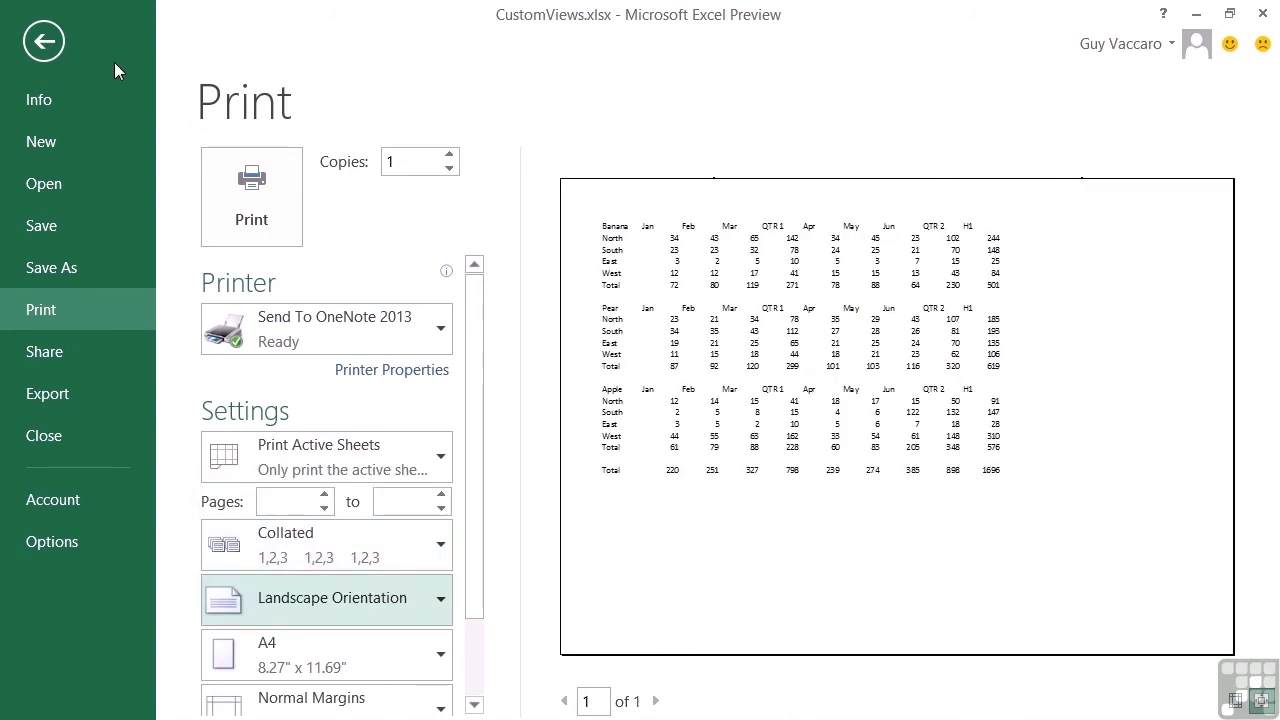
pyautogui.click(43, 45)
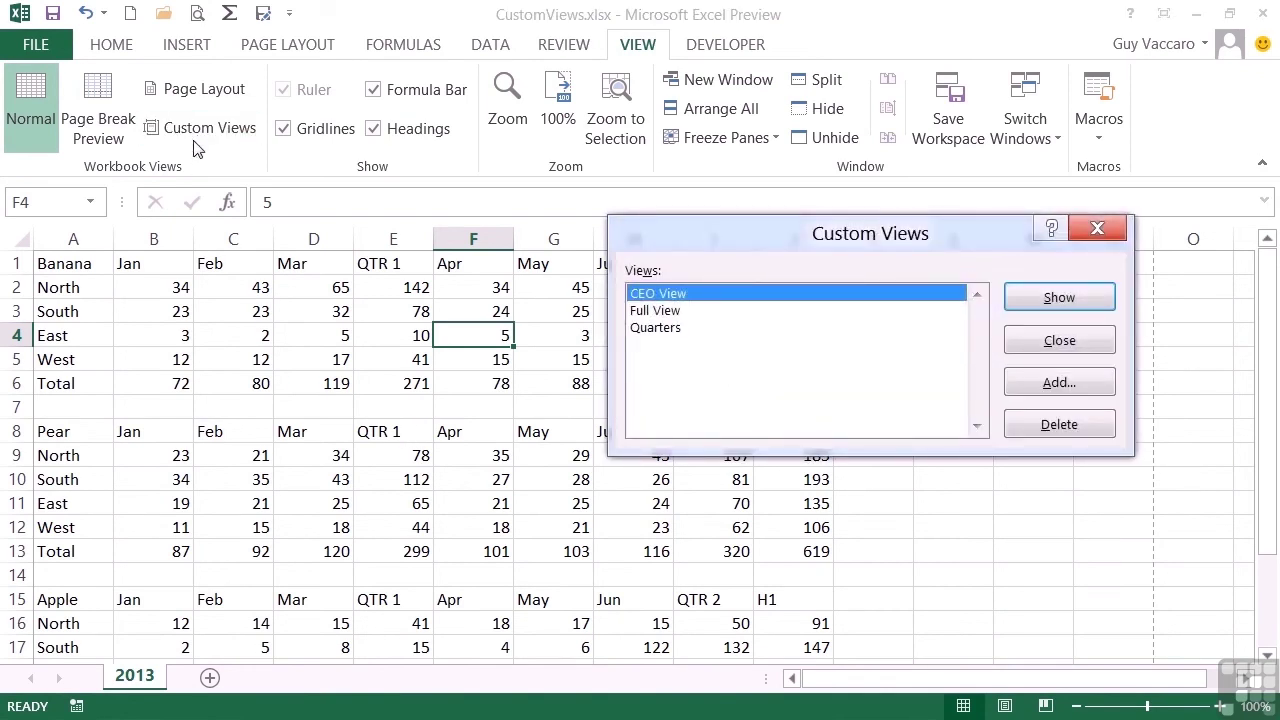
# Save the current landscape setup as 'Full View', confirming it replaces the existing view.
pyautogui.click(1036, 384)
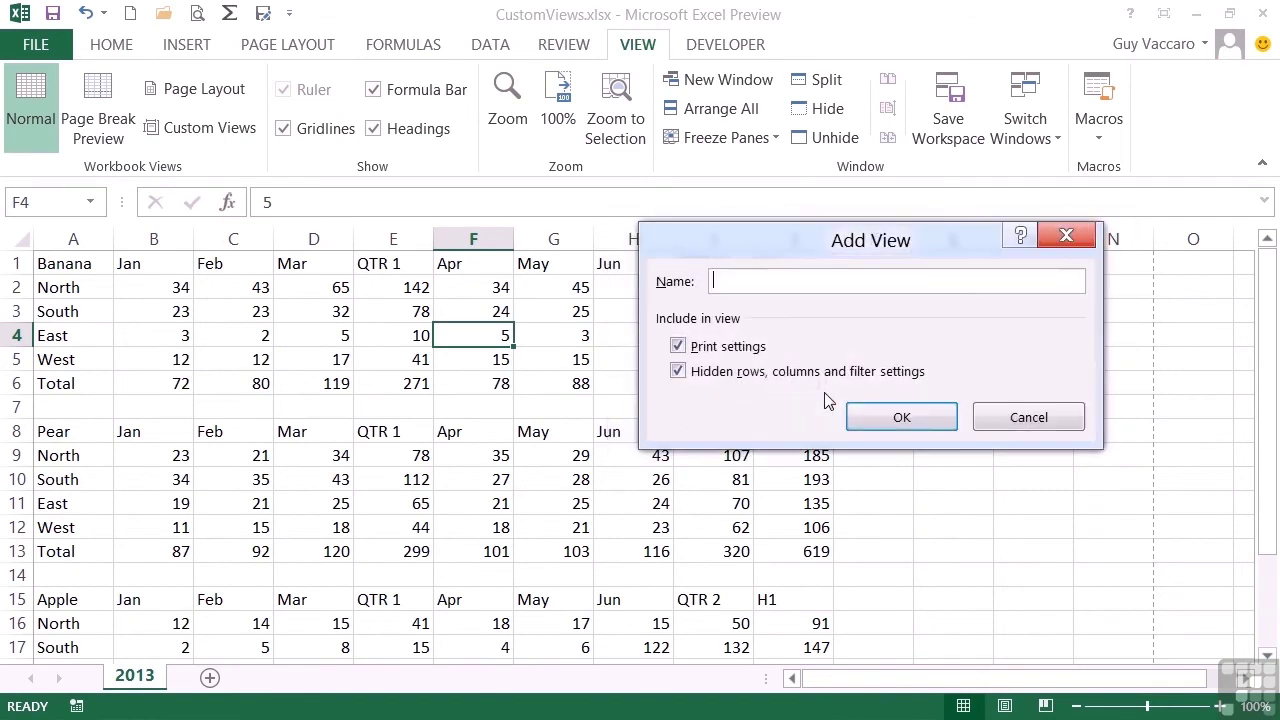
pyautogui.write('Full View')
pyautogui.click(900, 417)
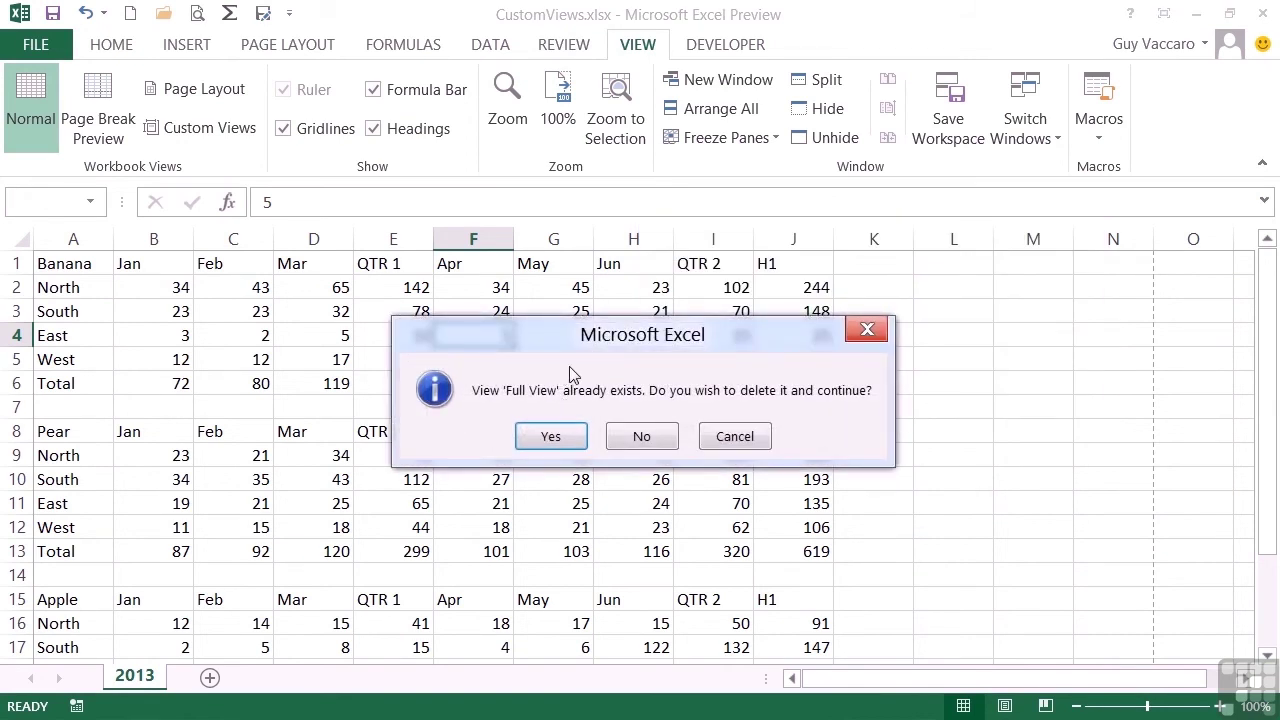
pyautogui.click(543, 437)
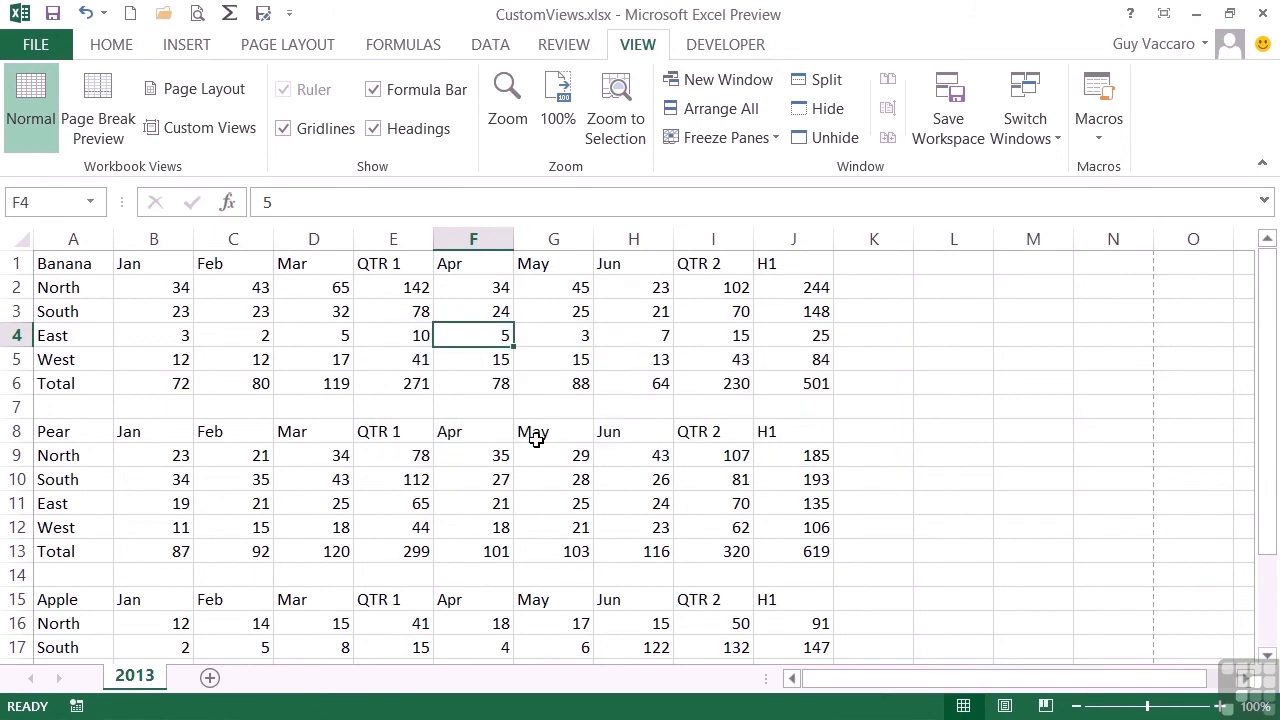
pyautogui.click(211, 132)
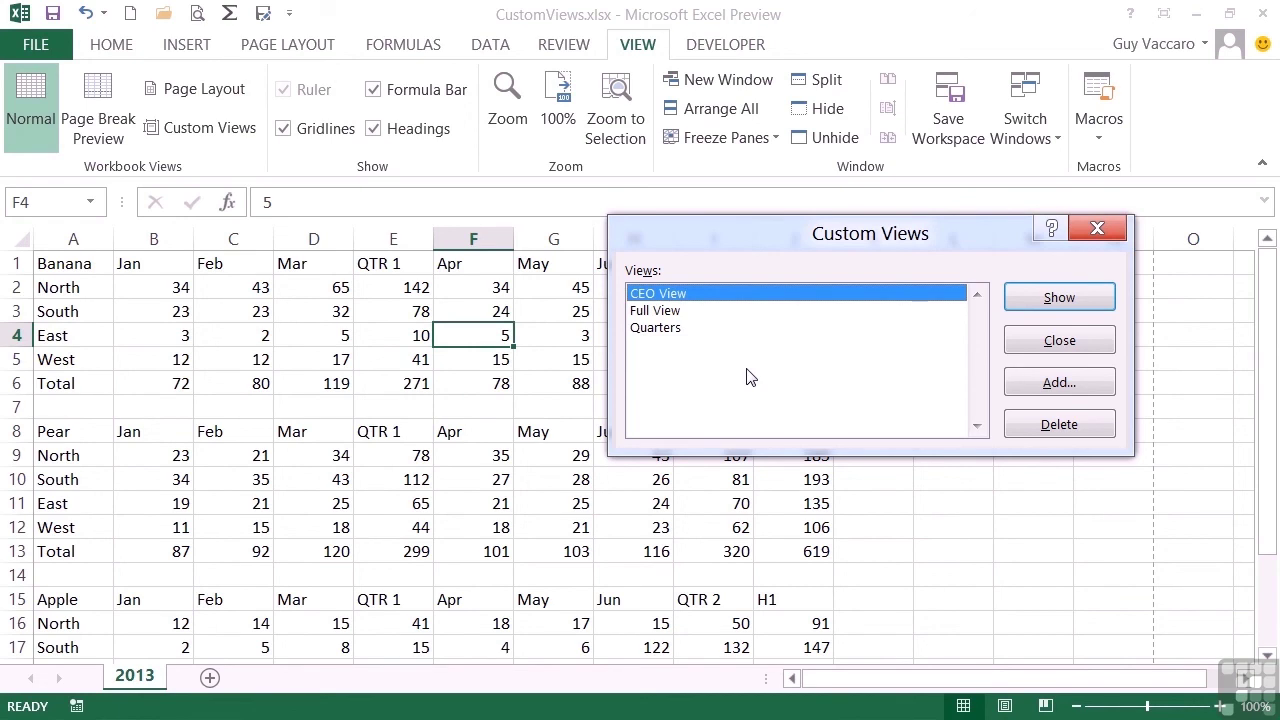
pyautogui.doubleClick(689, 295)
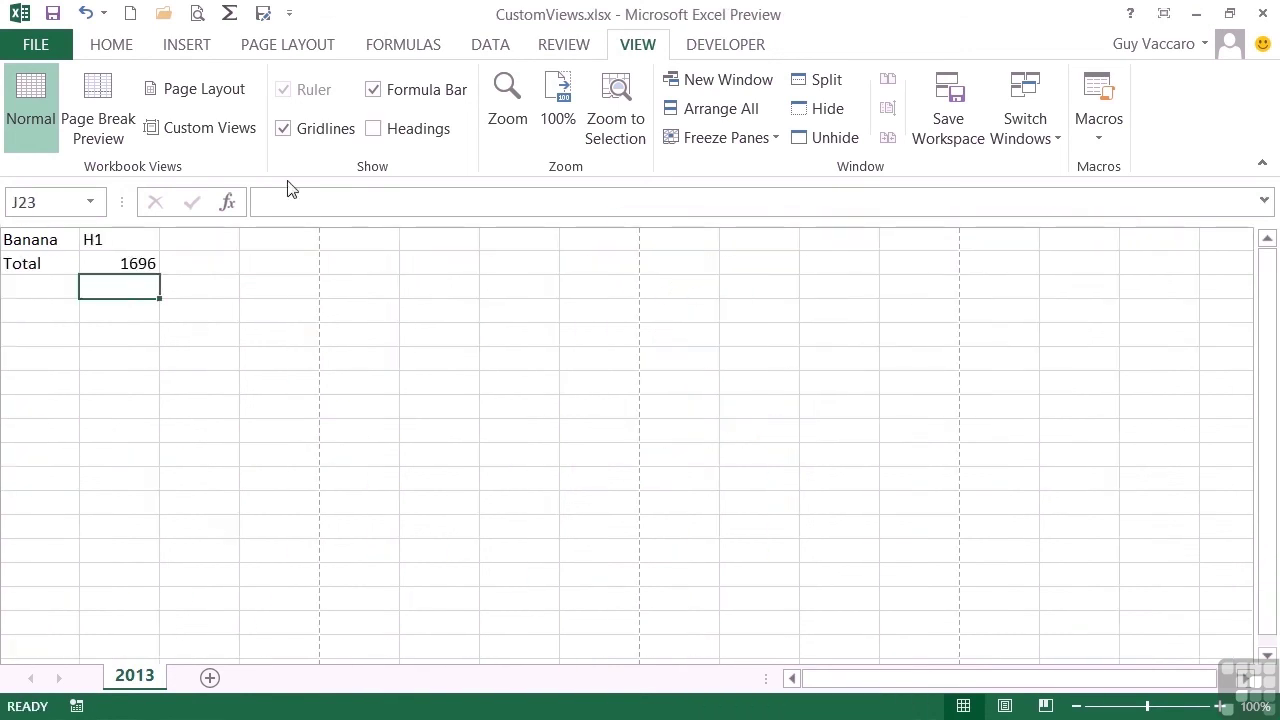
pyautogui.click(198, 14)
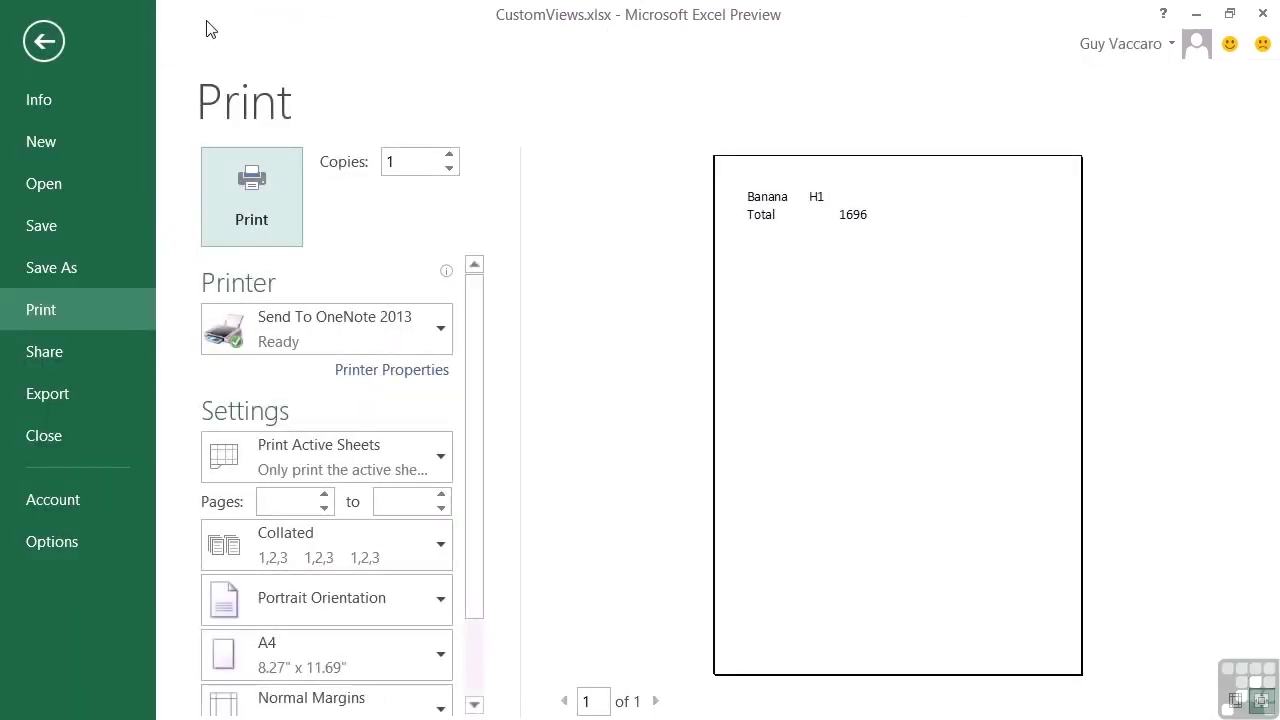
pyautogui.click(32, 38)
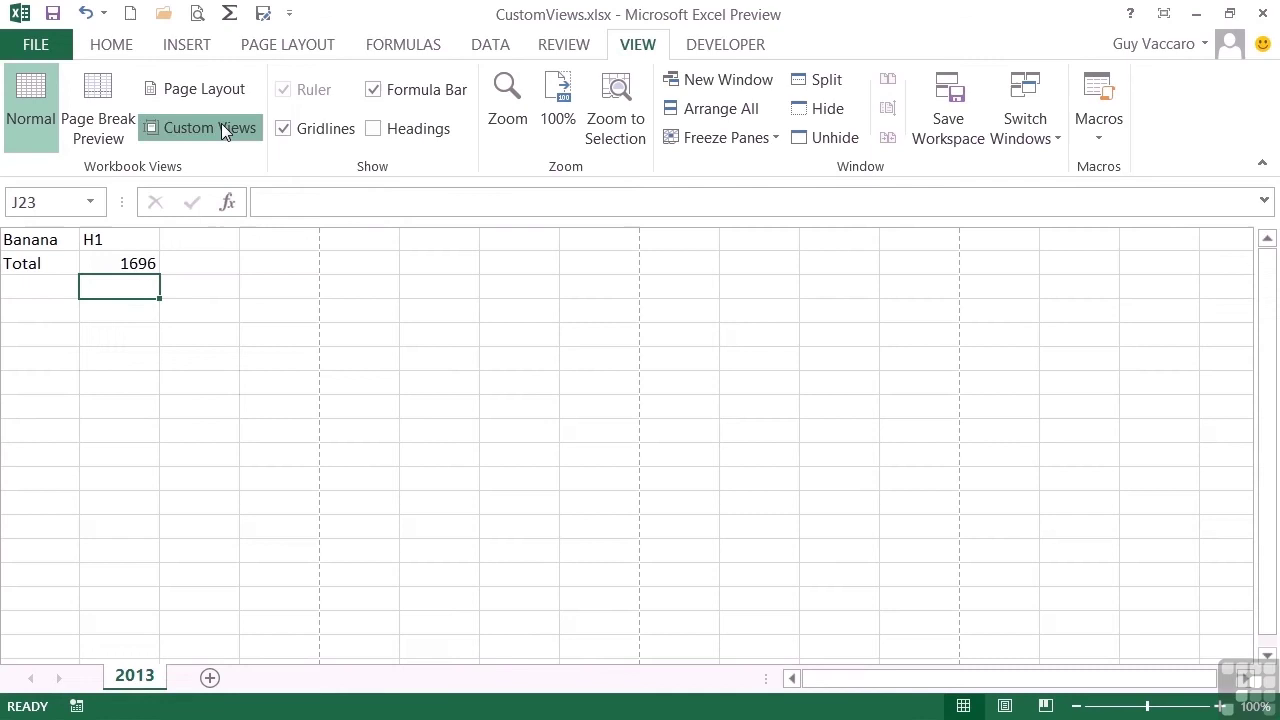
pyautogui.click(221, 125)
pyautogui.doubleClick(680, 312)
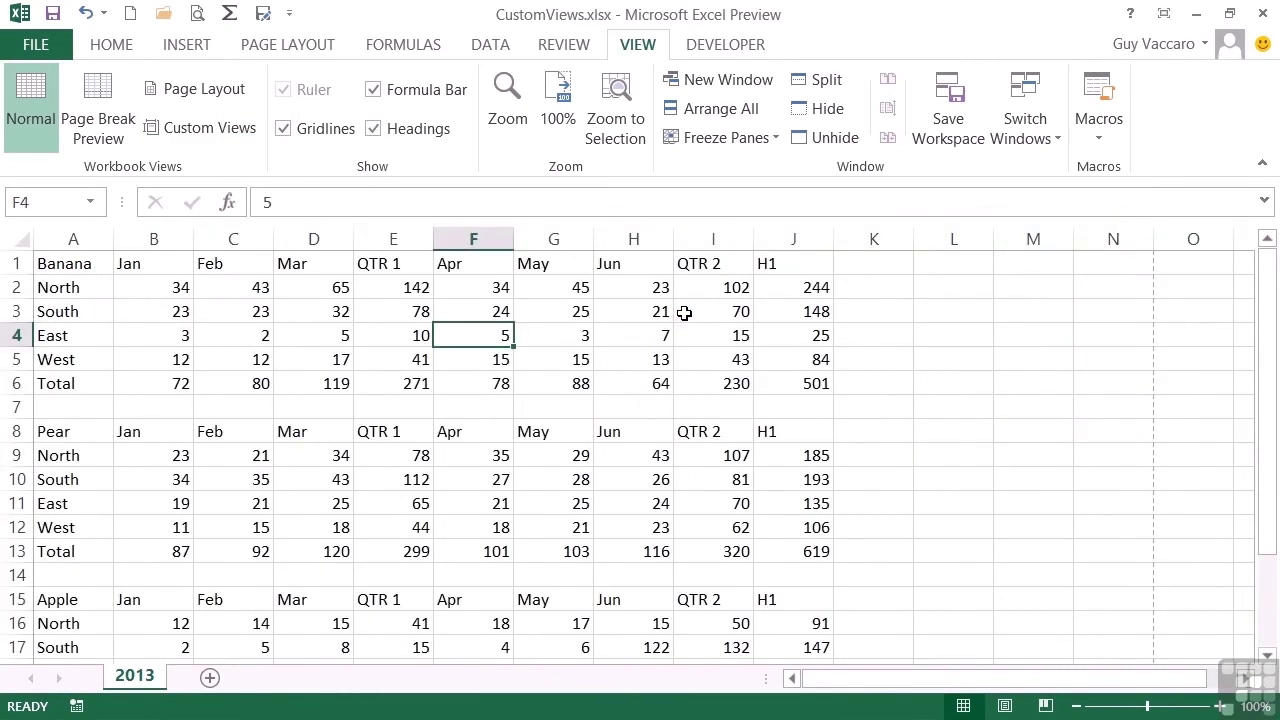
pyautogui.click(197, 16)
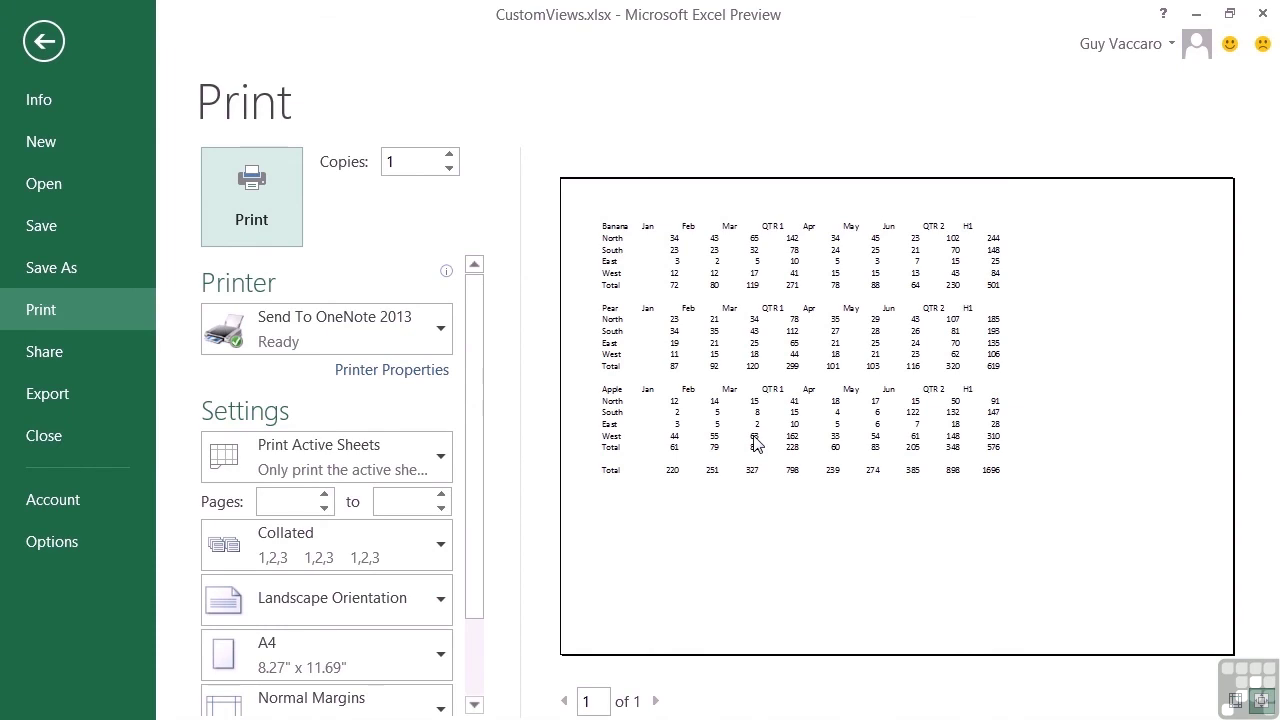
pyautogui.click(40, 43)
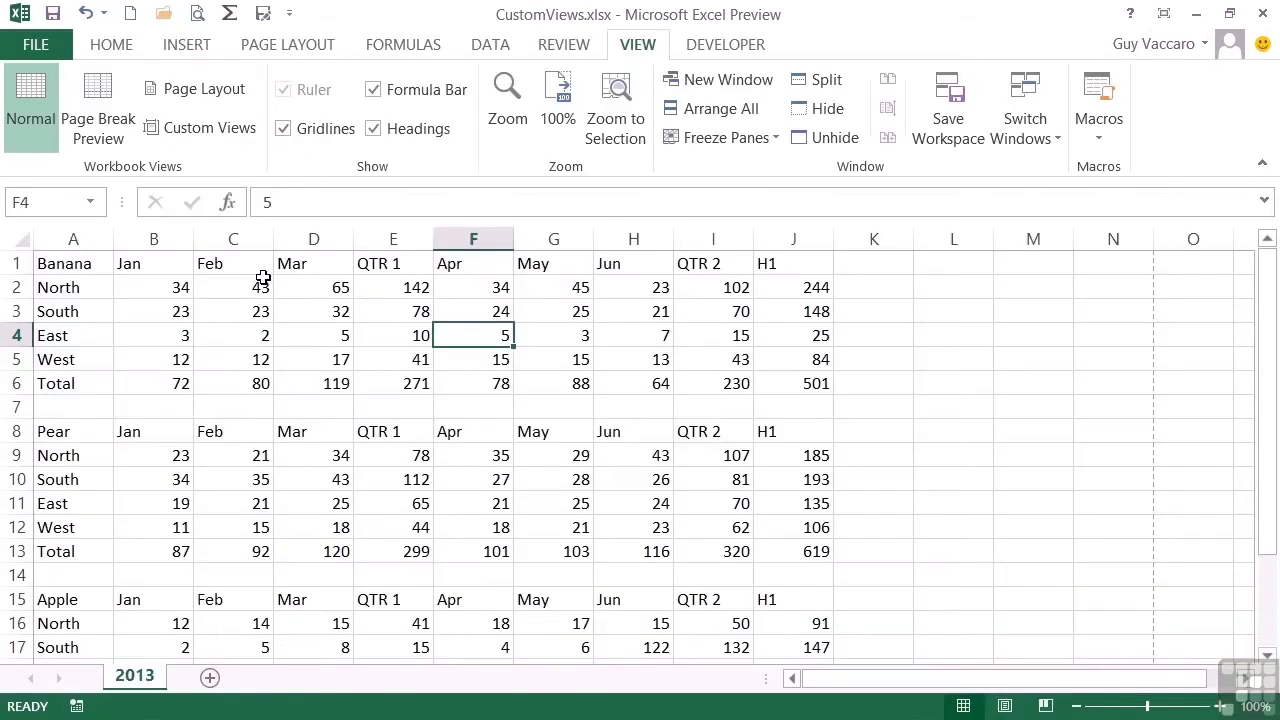